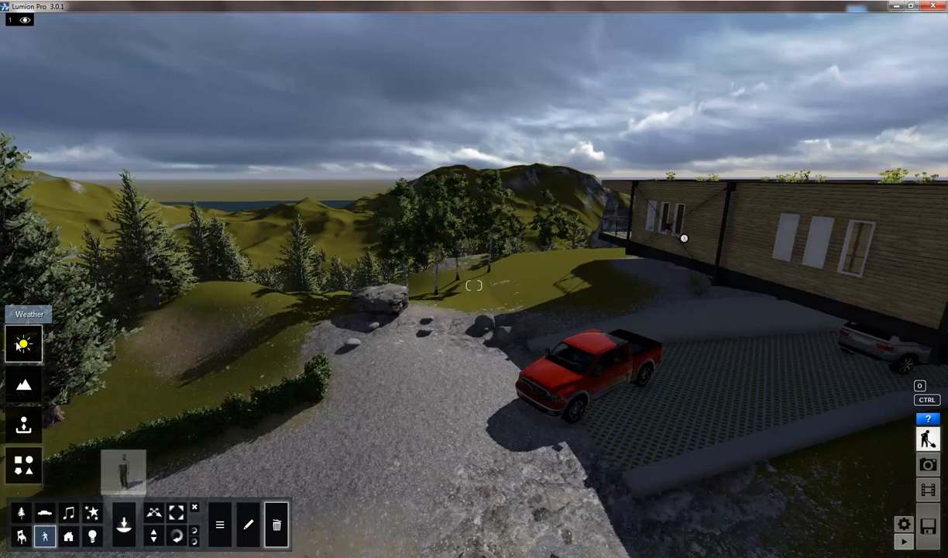
pyautogui.click(21, 346)
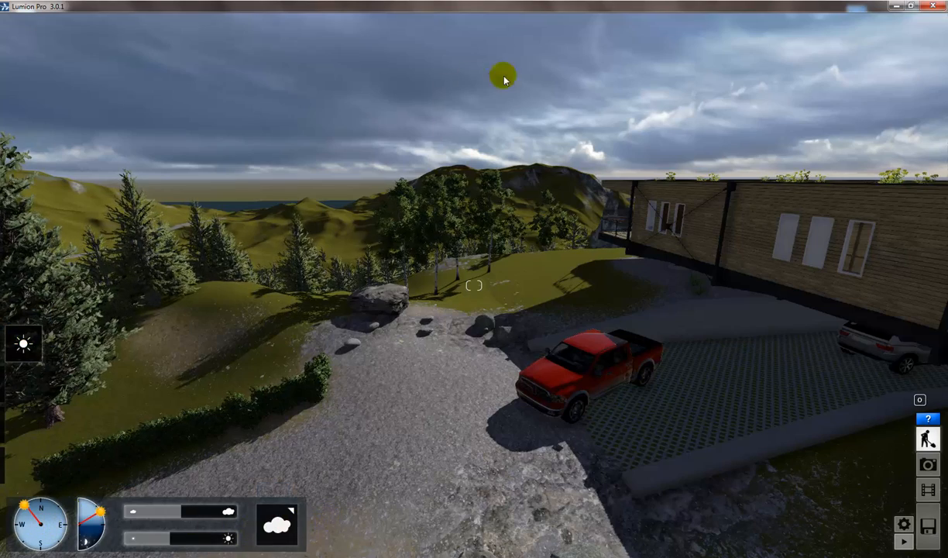
pyautogui.moveTo(17, 347)
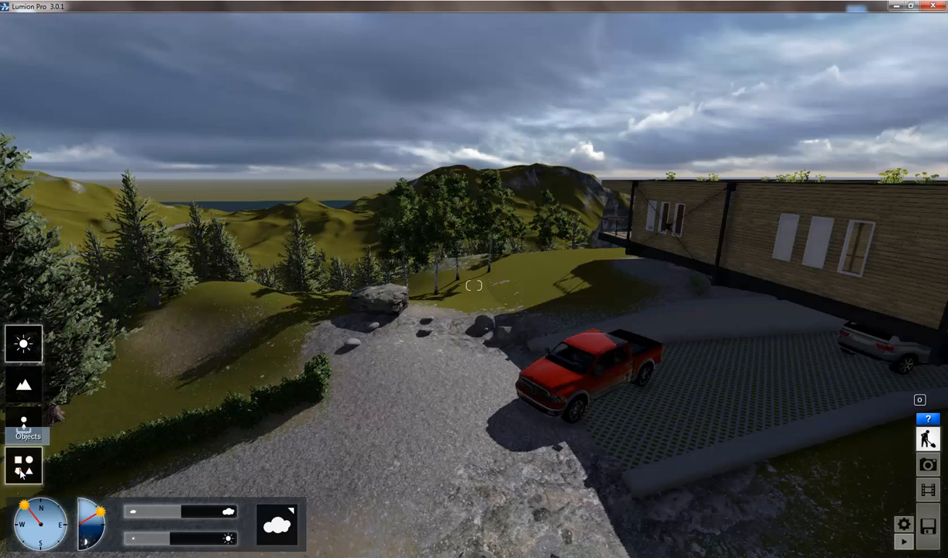
# Place two full-crowned palms from the Nature library, one behind the red pickup and one on the grassy slope beyond the hedge
pyautogui.click(22, 469)
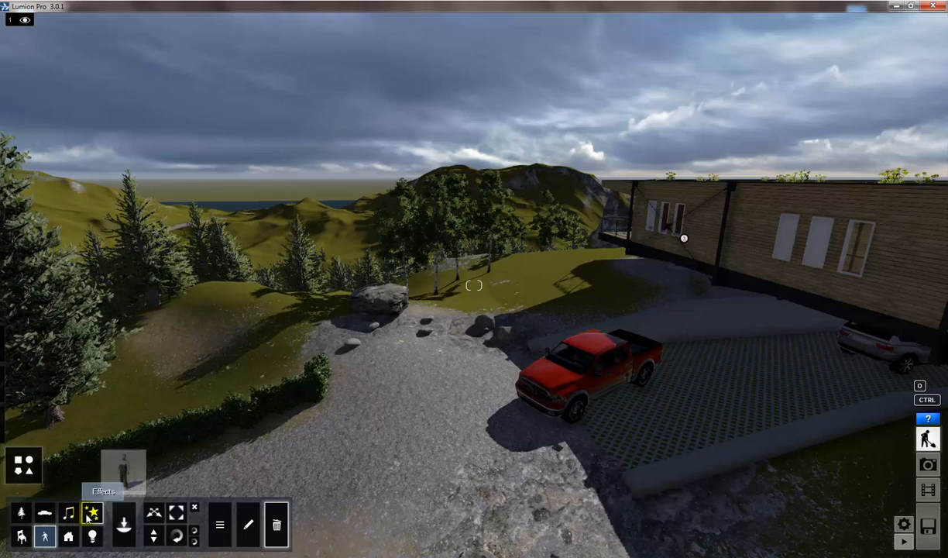
pyautogui.click(23, 519)
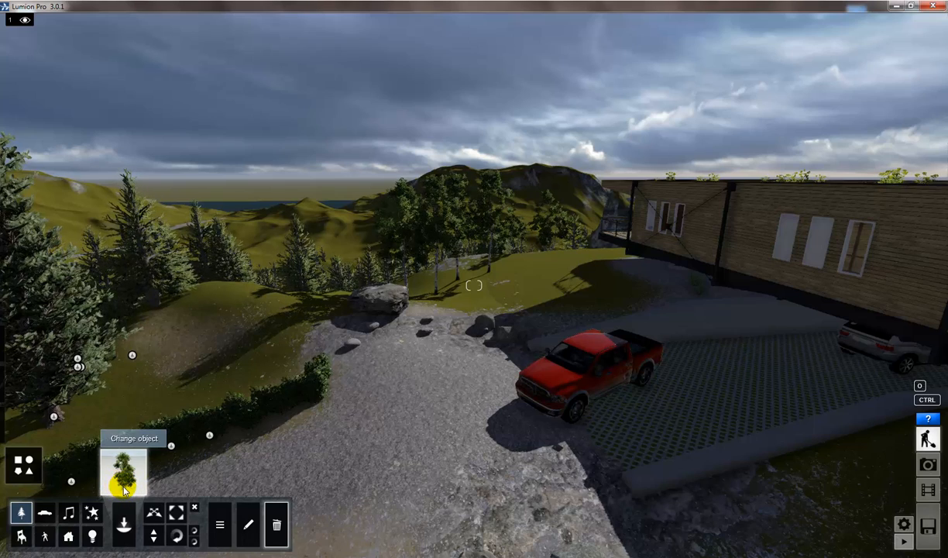
pyautogui.click(124, 472)
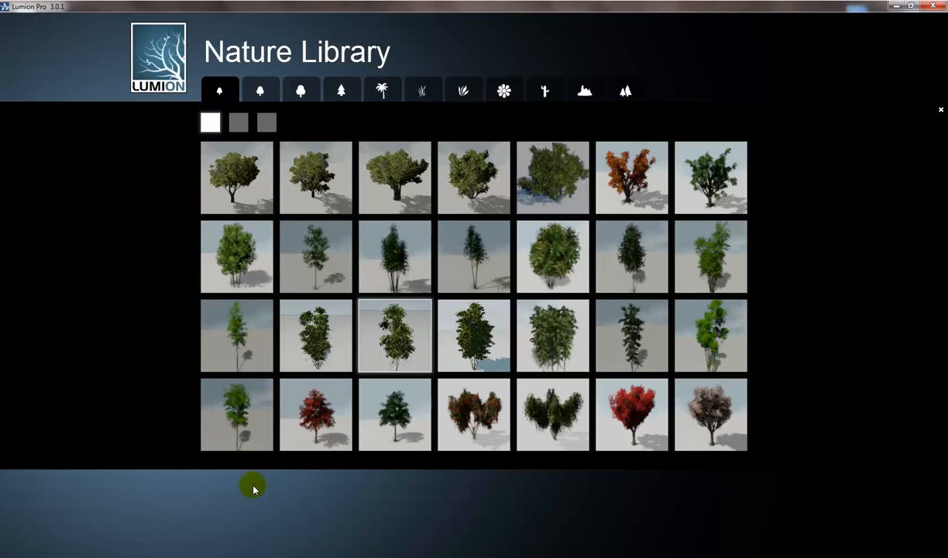
pyautogui.click(237, 123)
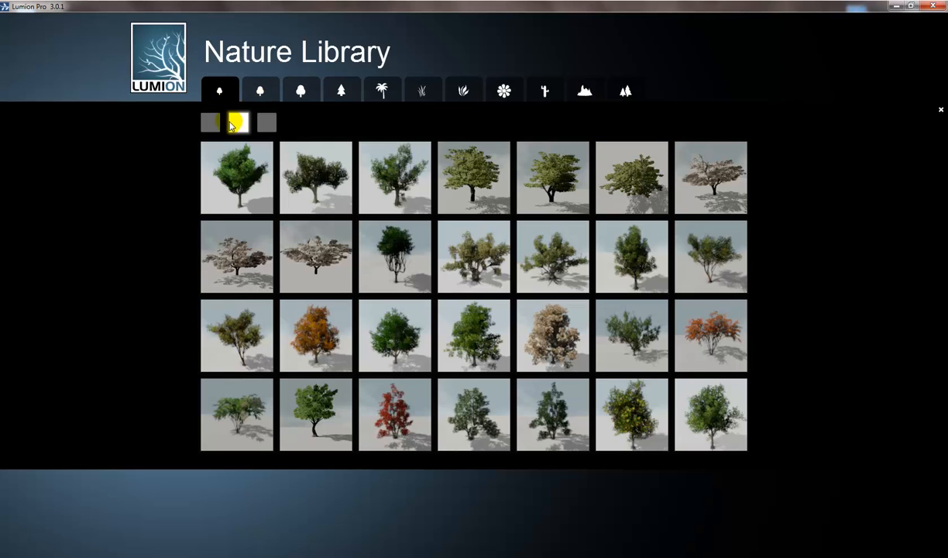
pyautogui.click(383, 93)
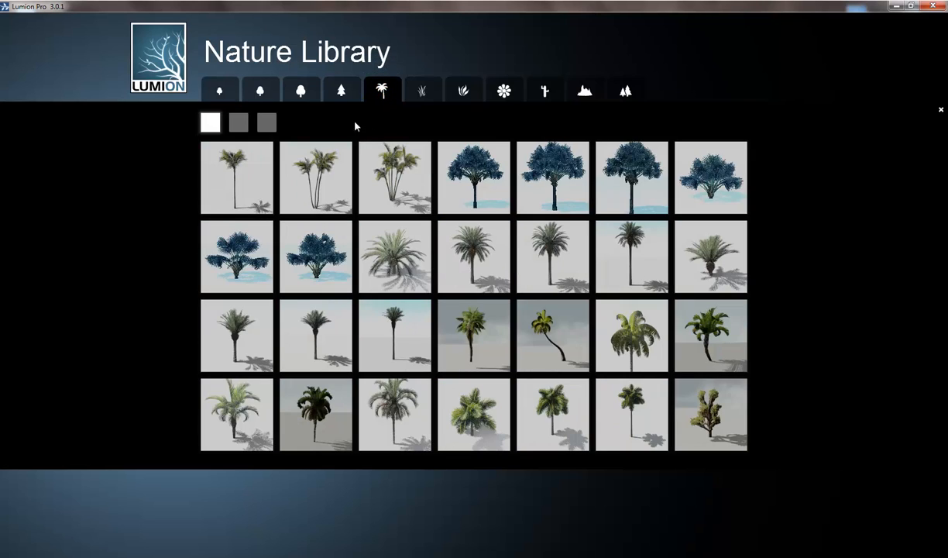
pyautogui.click(475, 278)
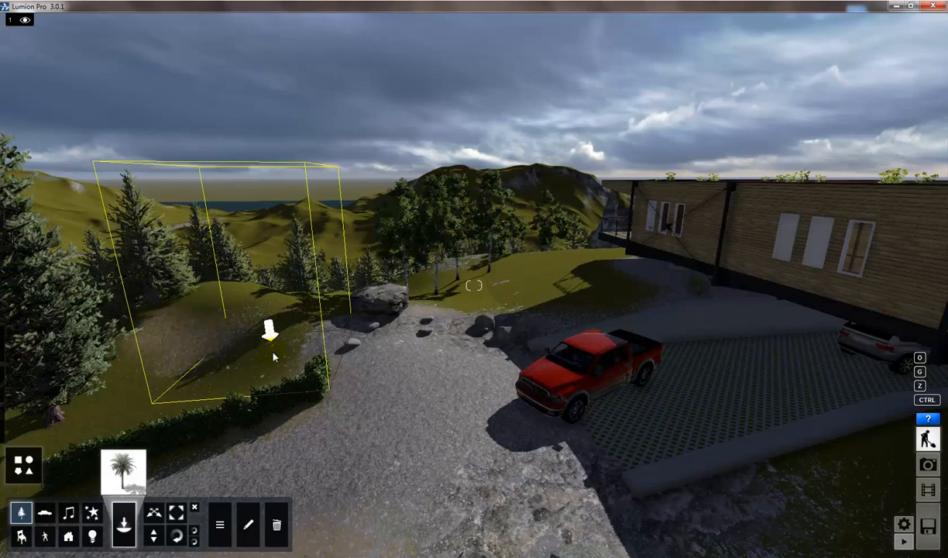
pyautogui.click(547, 307)
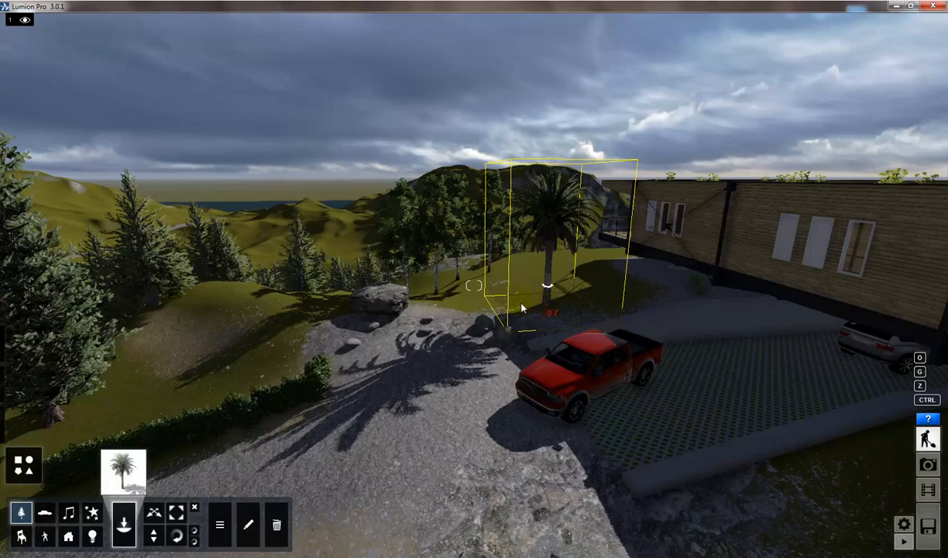
pyautogui.click(231, 325)
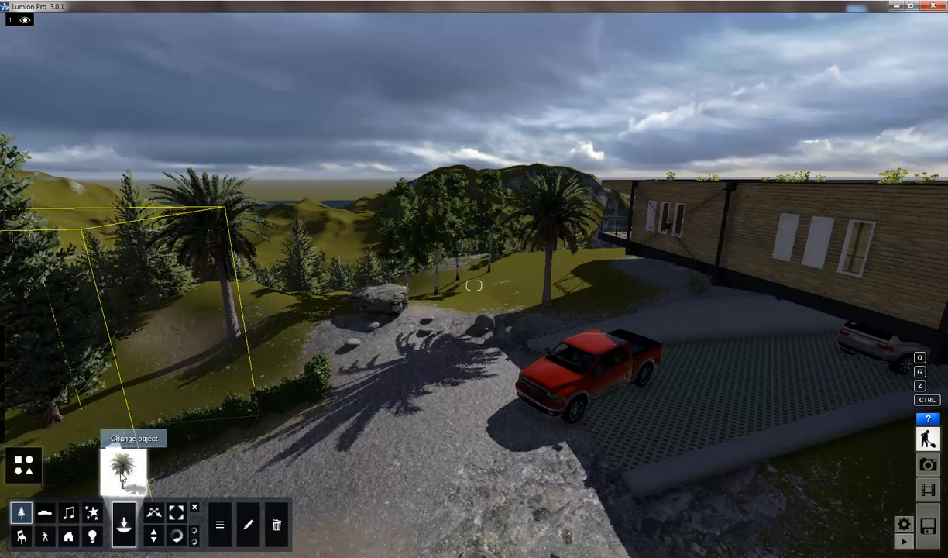
# Choose a smaller palm from the Nature library and place one on the grass between the hedge and the slope palm
pyautogui.click(121, 468)
pyautogui.click(456, 353)
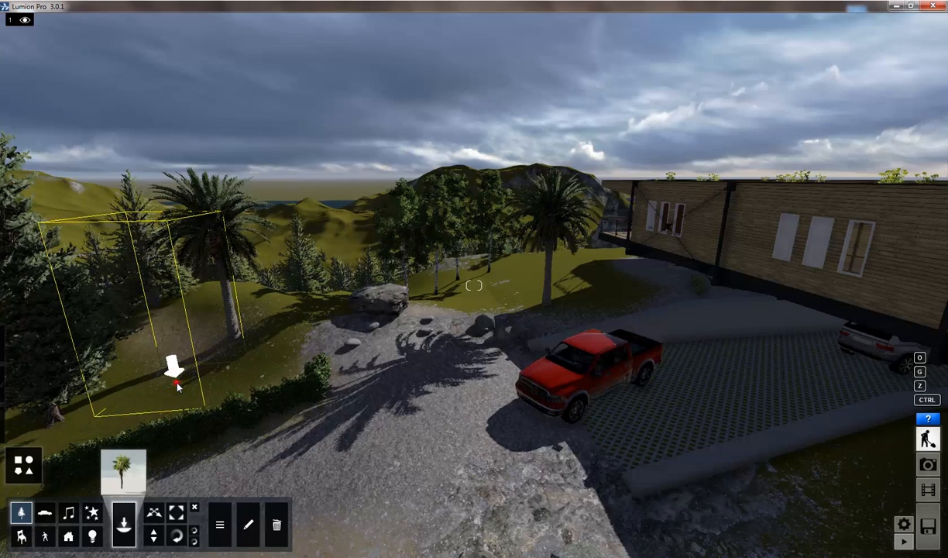
pyautogui.click(176, 384)
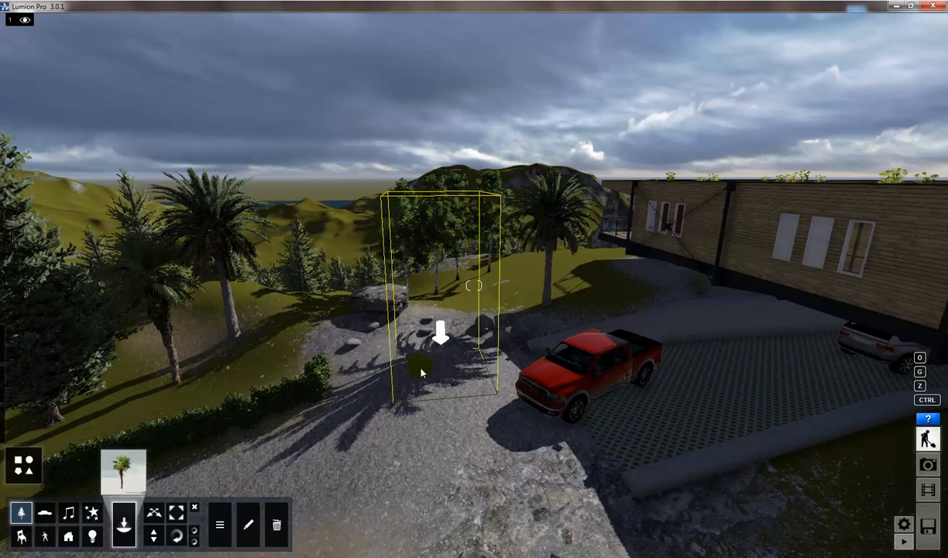
# Browse the boats in the Transport library and pick the rowing boat
pyautogui.click(48, 512)
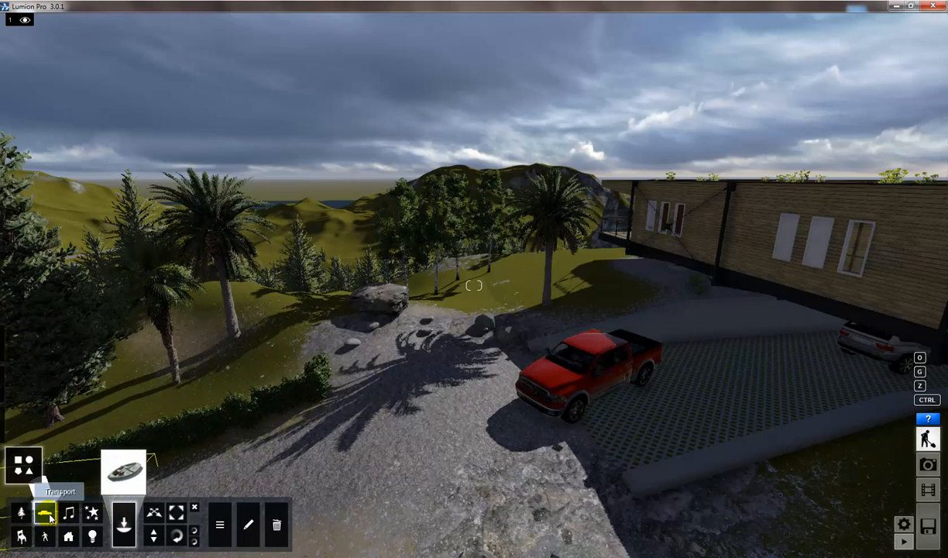
pyautogui.click(124, 470)
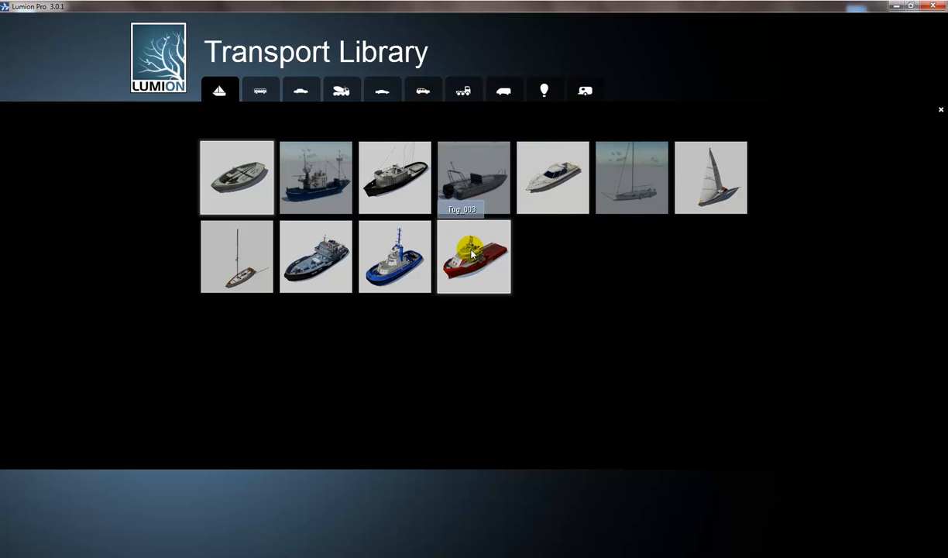
pyautogui.click(239, 187)
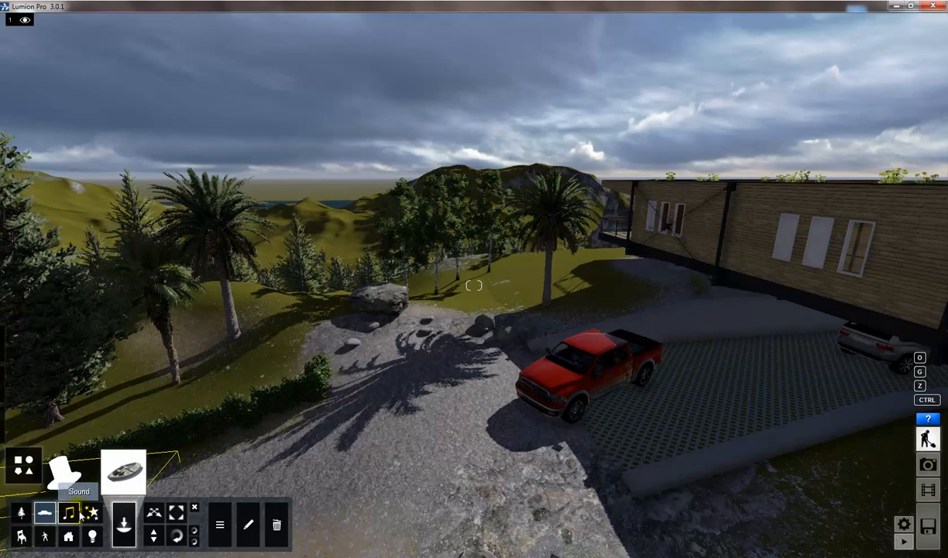
# Place the smoke_03 effect from the Effects library by the rocks at the far end of the driveway
pyautogui.click(92, 515)
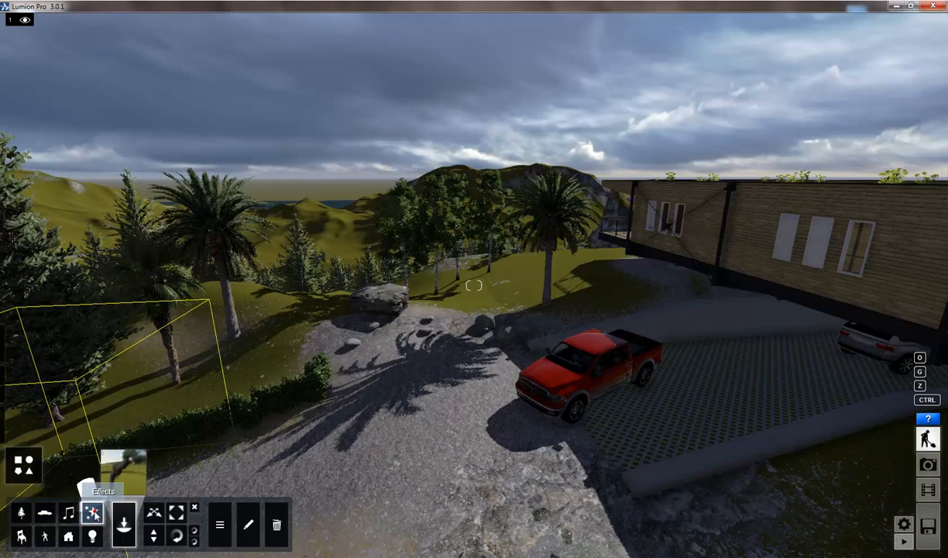
pyautogui.click(128, 467)
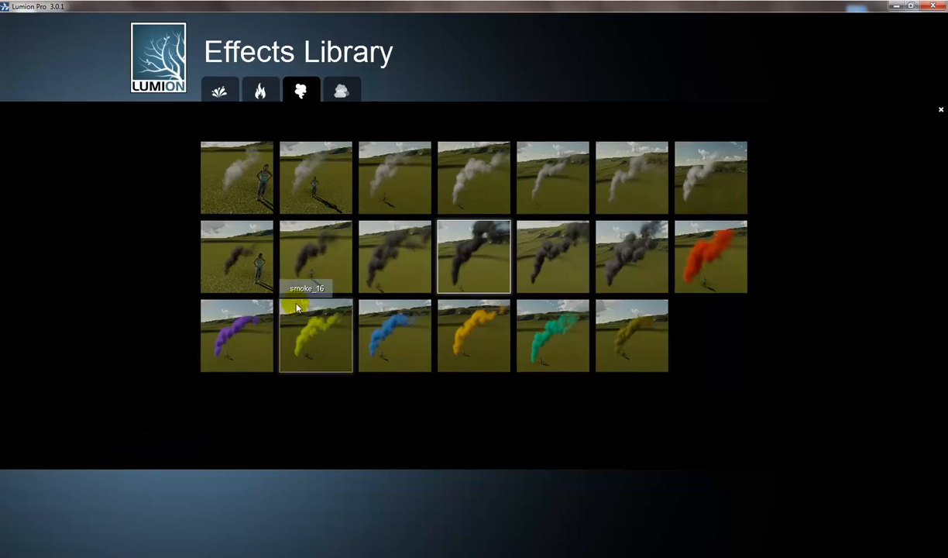
pyautogui.click(395, 200)
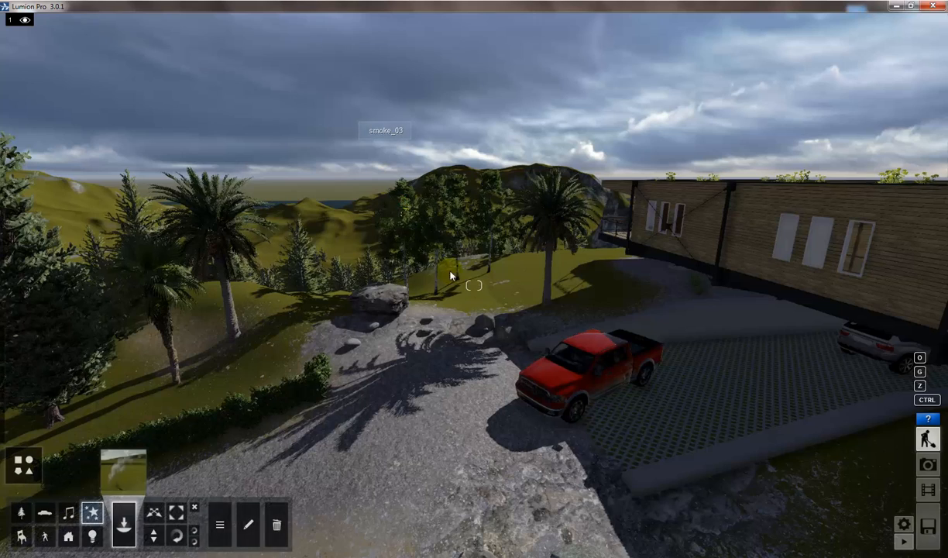
pyautogui.click(481, 314)
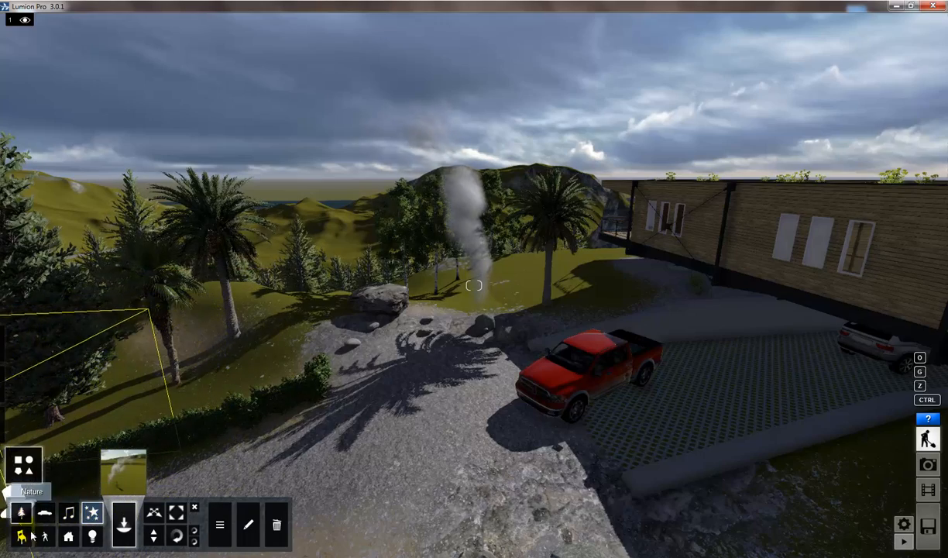
# Place sound 0 from the Sound Library on the gravel driveway beside the red pickup
pyautogui.click(69, 512)
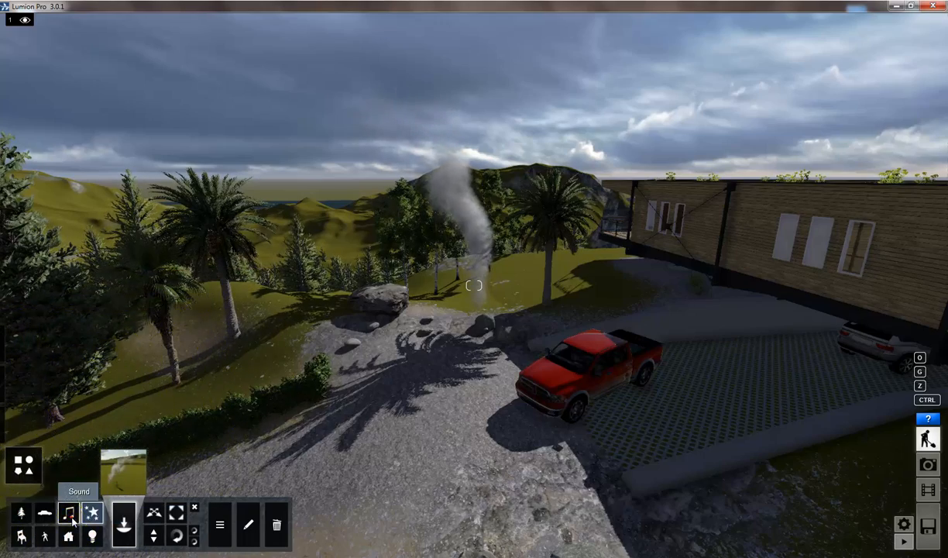
pyautogui.click(132, 486)
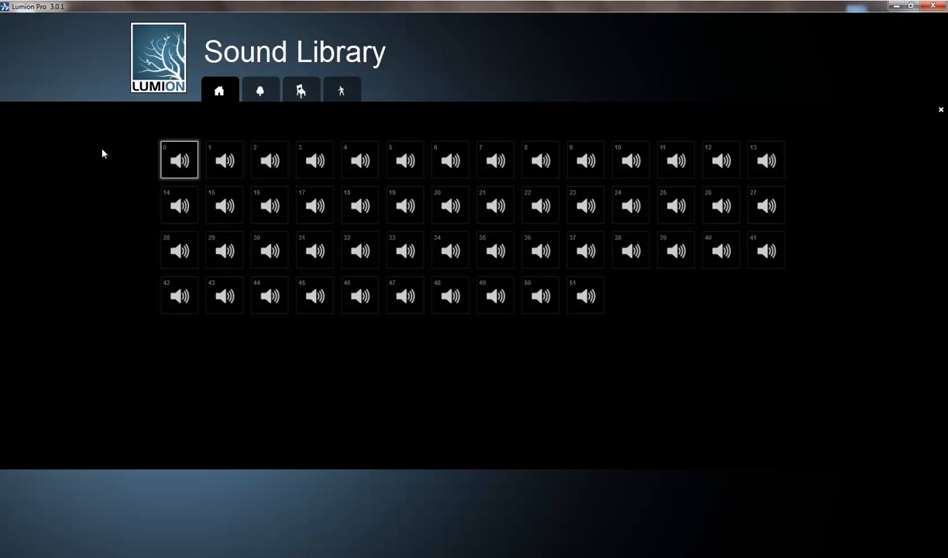
pyautogui.click(166, 160)
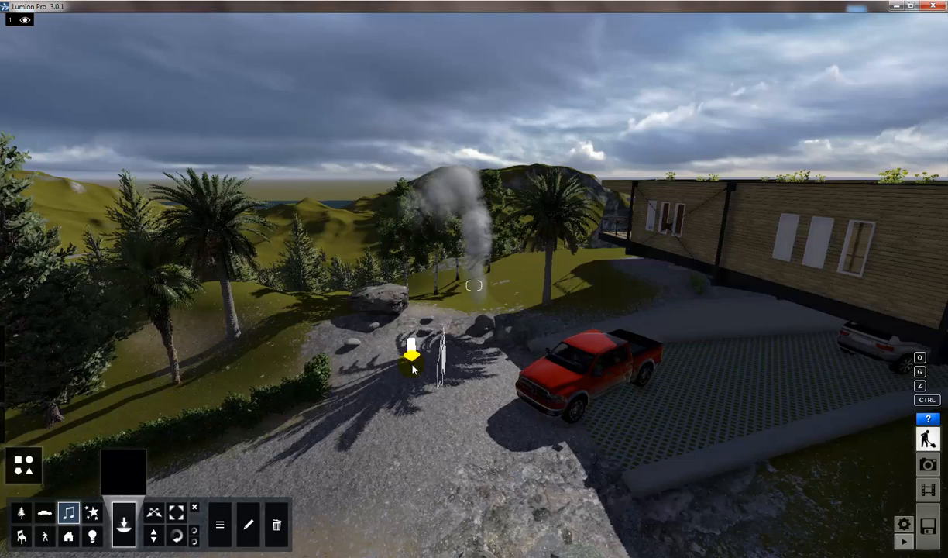
pyautogui.click(412, 366)
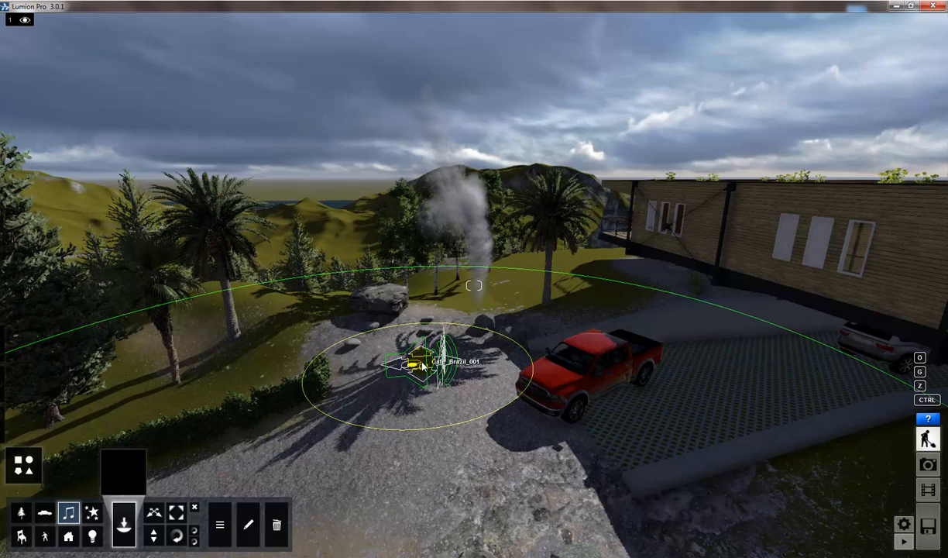
# Shift the sound source slightly towards the foreground of the gravel driveway
pyautogui.moveTo(422, 365); pyautogui.dragTo(421, 365)
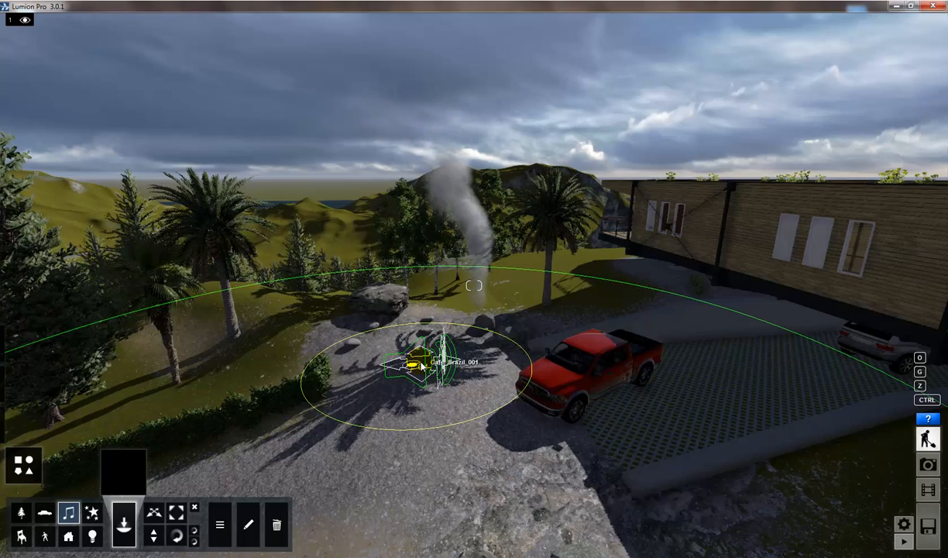
pyautogui.moveTo(424, 367); pyautogui.dragTo(439, 386)
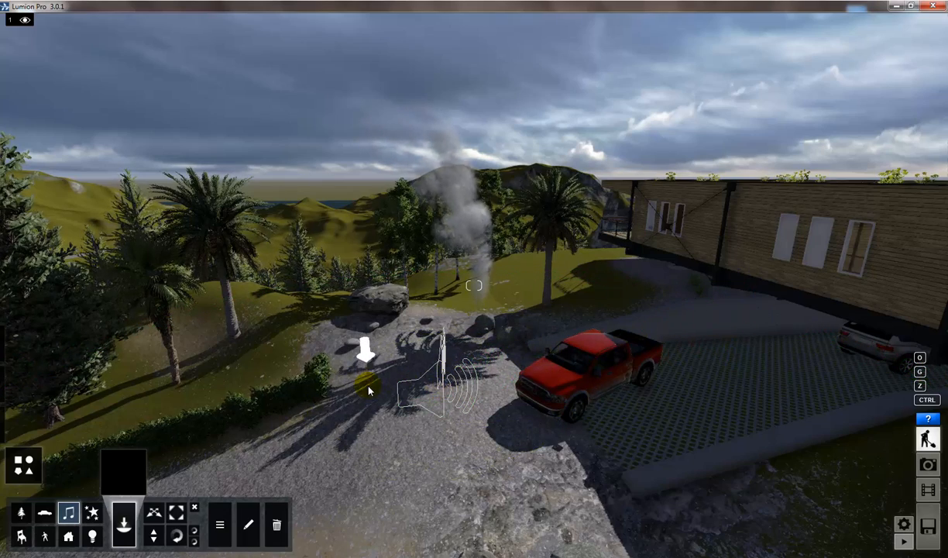
pyautogui.moveTo(384, 367); pyautogui.dragTo(422, 392)
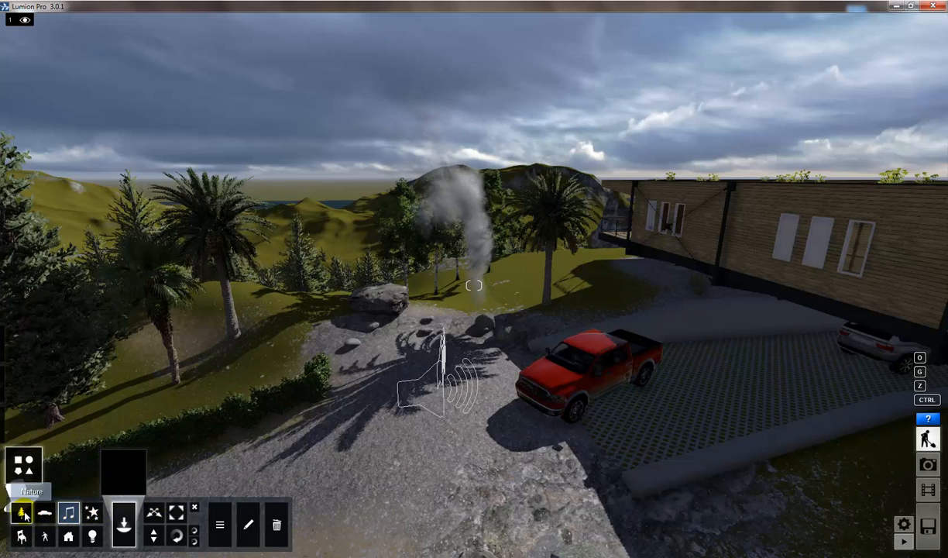
# Move the smaller palm from beside the hedge to the grass next to the large boulder
pyautogui.click(22, 512)
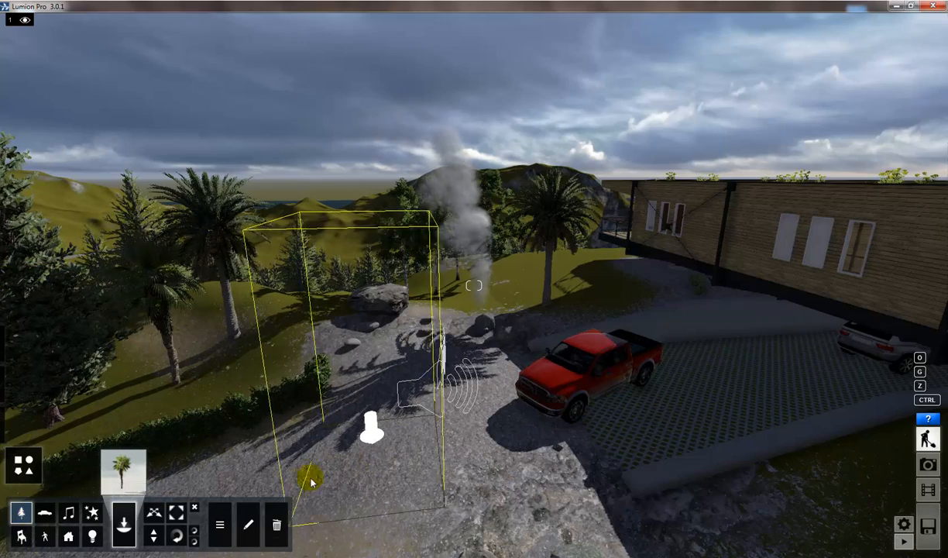
pyautogui.click(153, 516)
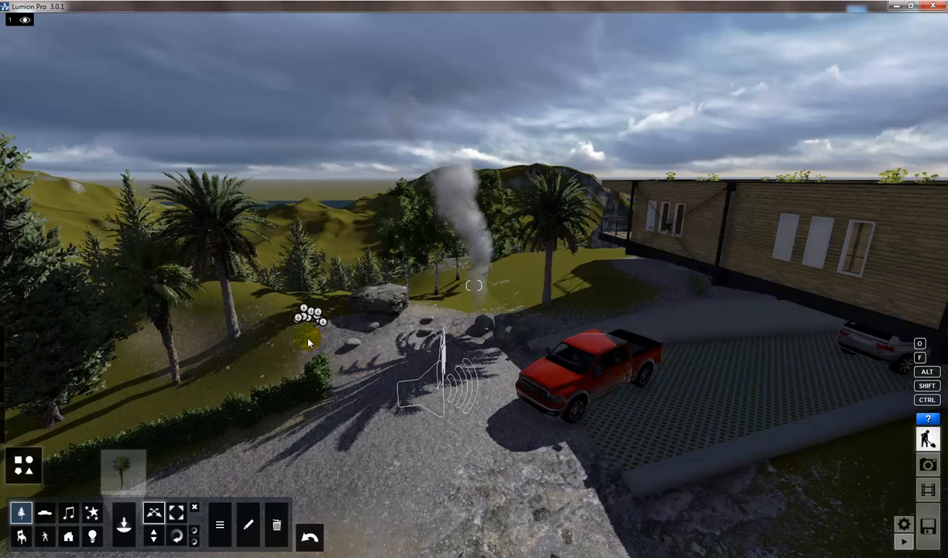
pyautogui.click(176, 383)
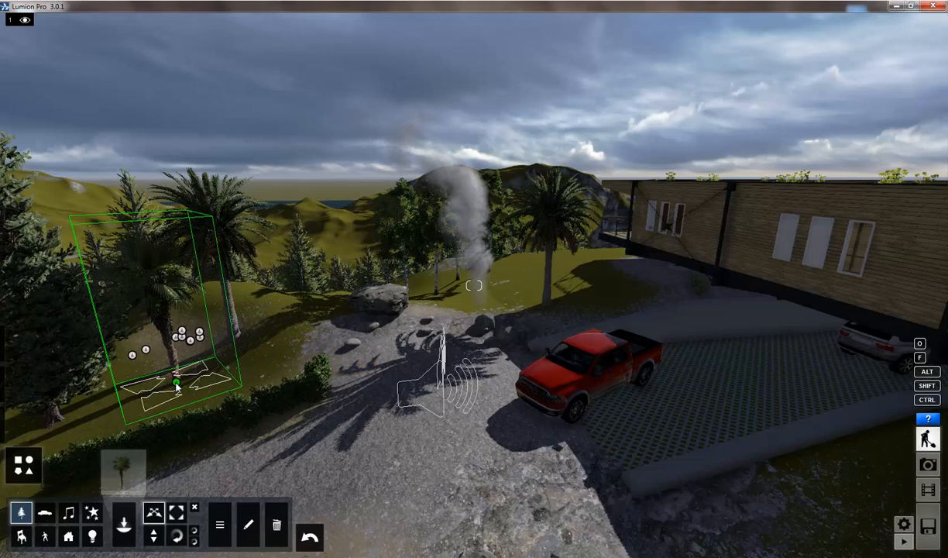
pyautogui.moveTo(176, 382); pyautogui.dragTo(320, 313)
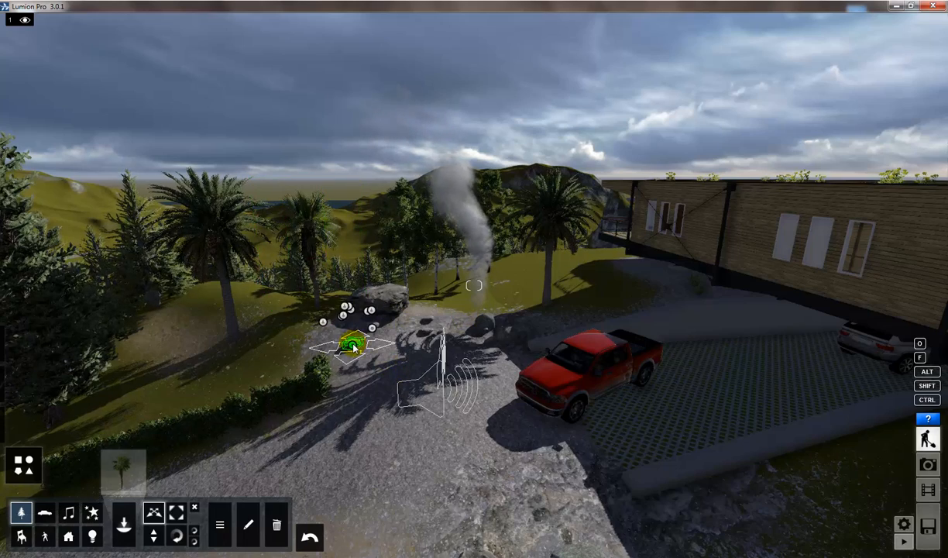
# Reposition three small driveway rocks: one to the foreground below the pickup, one onto the grass behind the hedge, one near the hedge's end
pyautogui.moveTo(357, 358); pyautogui.dragTo(593, 516)
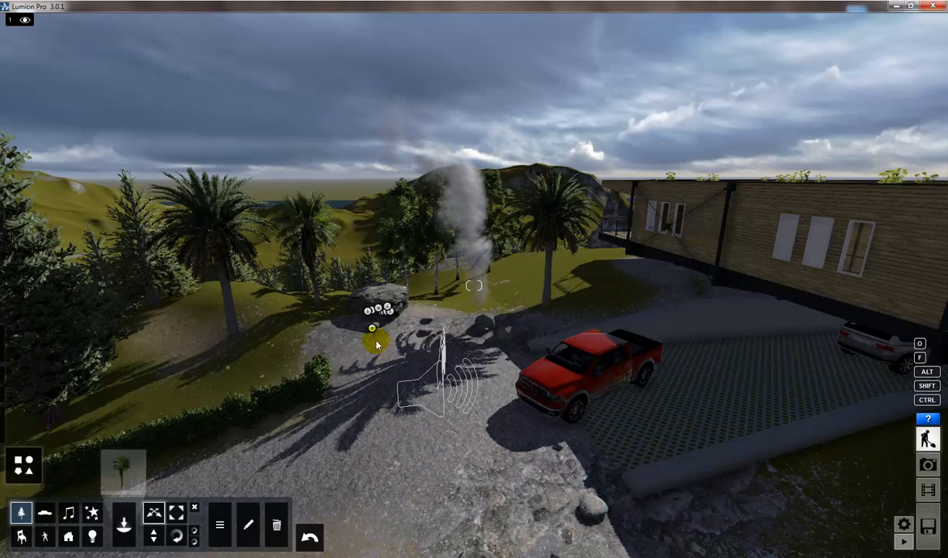
pyautogui.moveTo(375, 333); pyautogui.dragTo(198, 384)
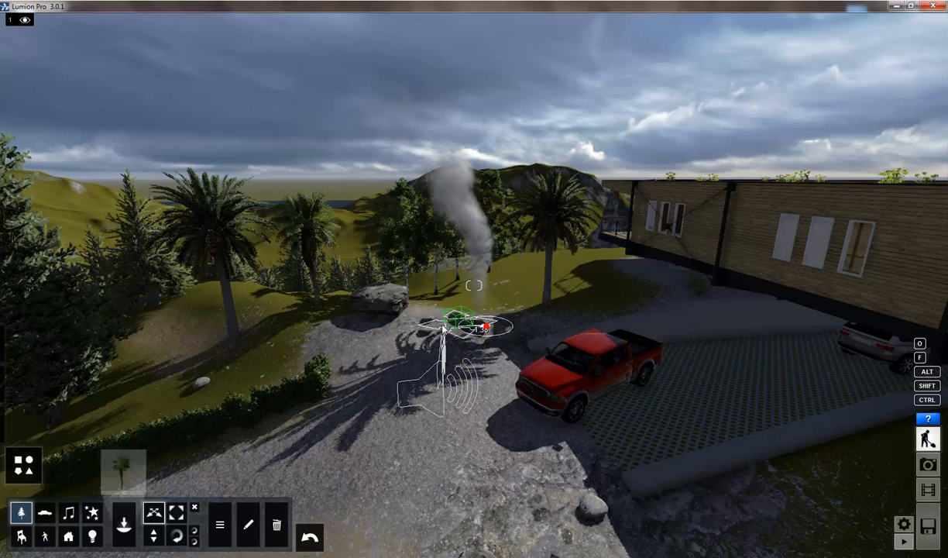
pyautogui.moveTo(446, 330); pyautogui.dragTo(358, 353)
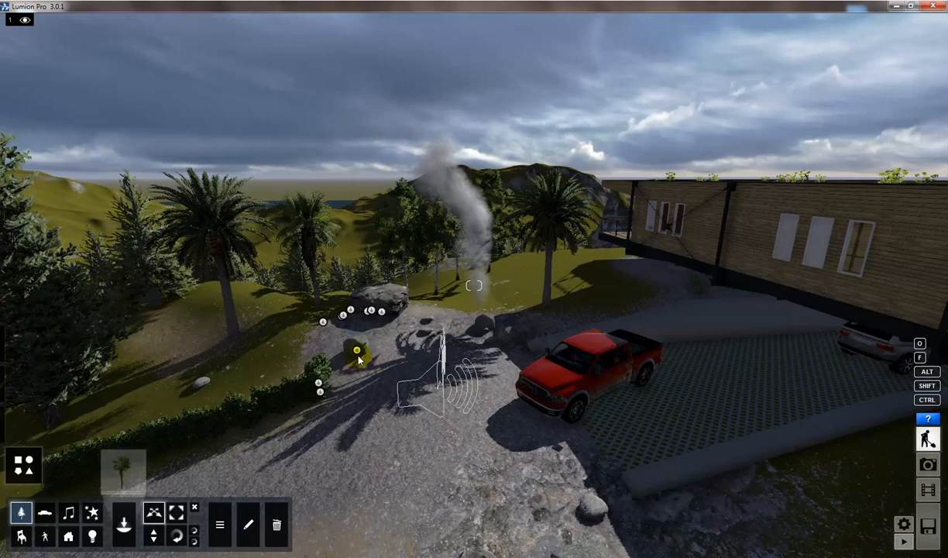
# Copy the rock near the hedge's end to the driveway foreground and move the original beside the large boulder
pyautogui.keyDown('alt'); pyautogui.moveTo(375, 355); pyautogui.dragTo(480, 505); pyautogui.keyUp('alt')
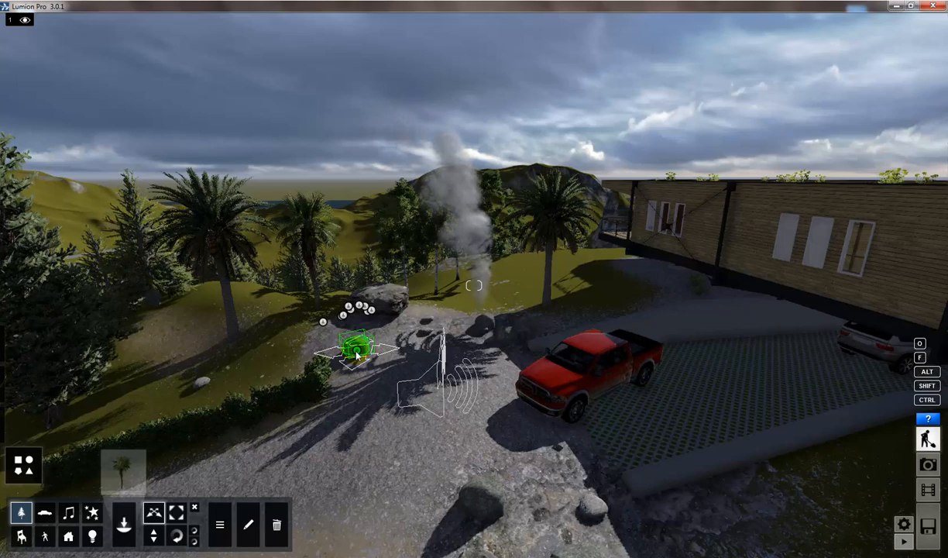
pyautogui.moveTo(357, 353); pyautogui.dragTo(297, 314)
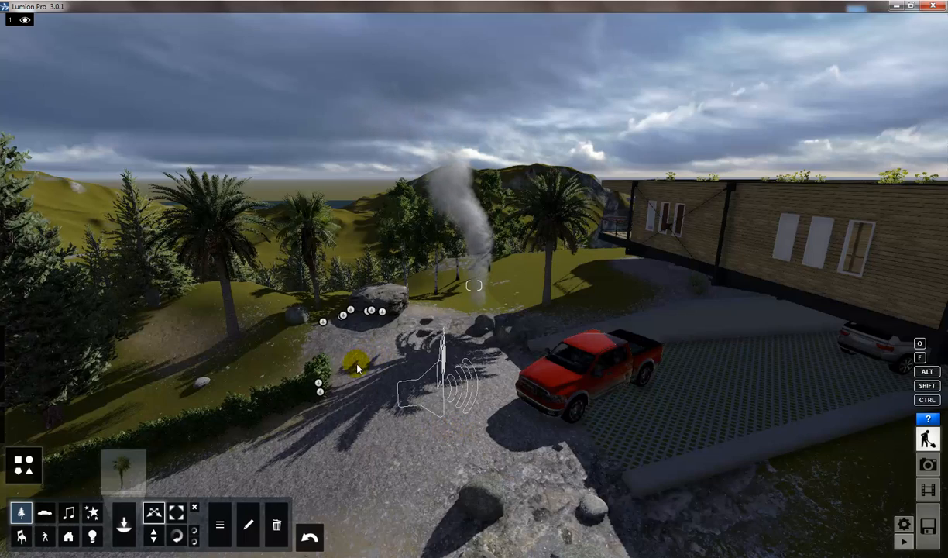
# Raise two small rocks above the terrain: the one on the grass behind the hedge and the one in the foreground below the pickup
pyautogui.click(153, 543)
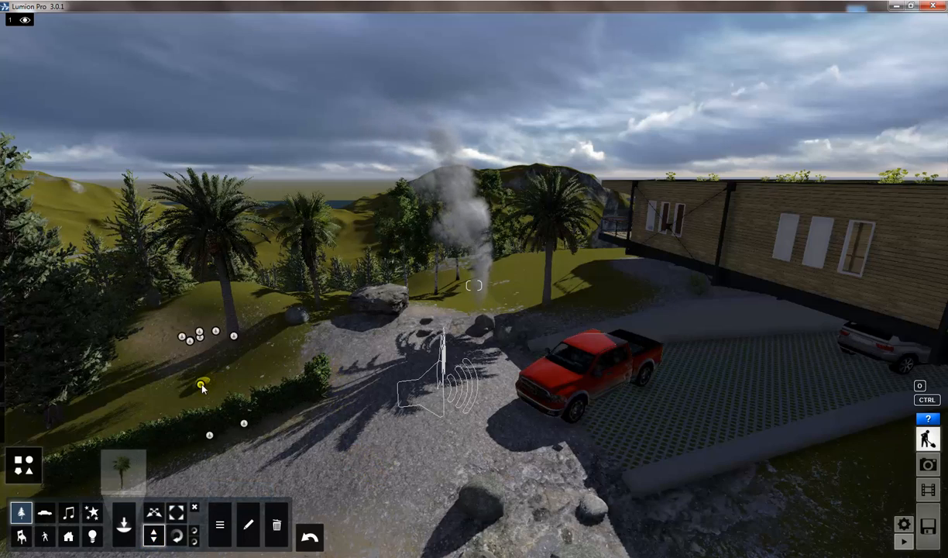
pyautogui.moveTo(198, 372); pyautogui.dragTo(234, 346)
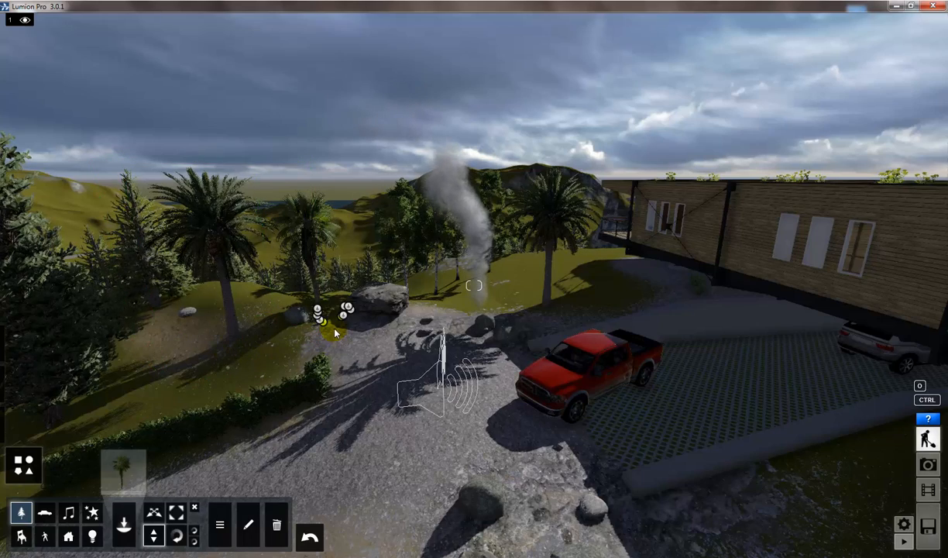
pyautogui.moveTo(601, 482)
pyautogui.mouseDown()
pyautogui.moveTo(603, 353)
pyautogui.moveTo(609, 481)
pyautogui.moveTo(635, 308)
pyautogui.moveTo(618, 347)
pyautogui.moveTo(633, 404)
pyautogui.moveTo(621, 427)
pyautogui.moveTo(612, 423)
pyautogui.mouseUp()
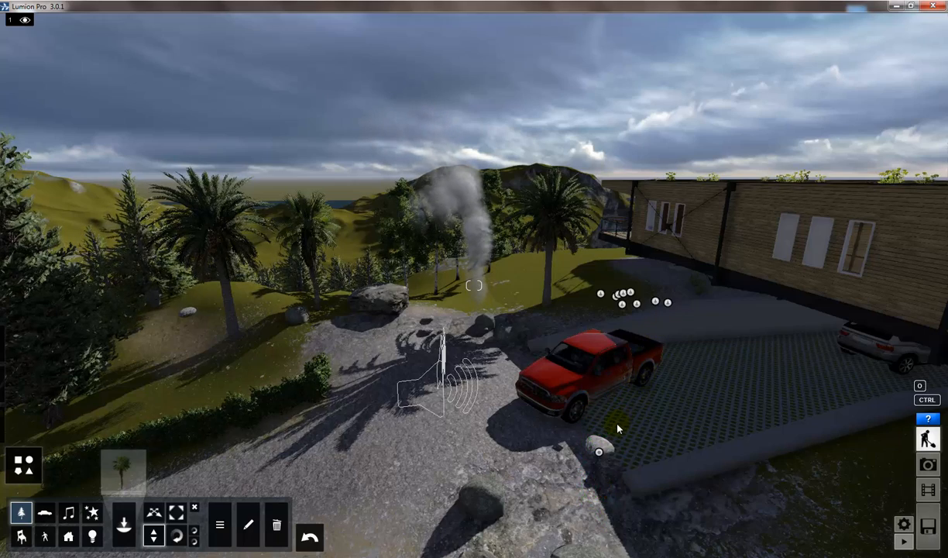
# Enlarge the raised rock by the pickup, the palm on the grass behind the pickup, and the rock at the base of the smoke
pyautogui.click(180, 515)
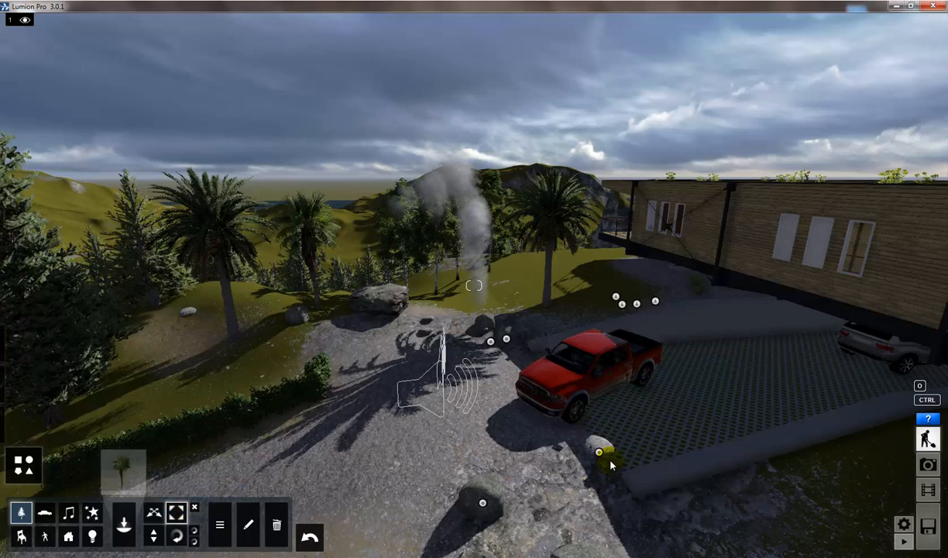
pyautogui.moveTo(602, 455); pyautogui.dragTo(764, 292)
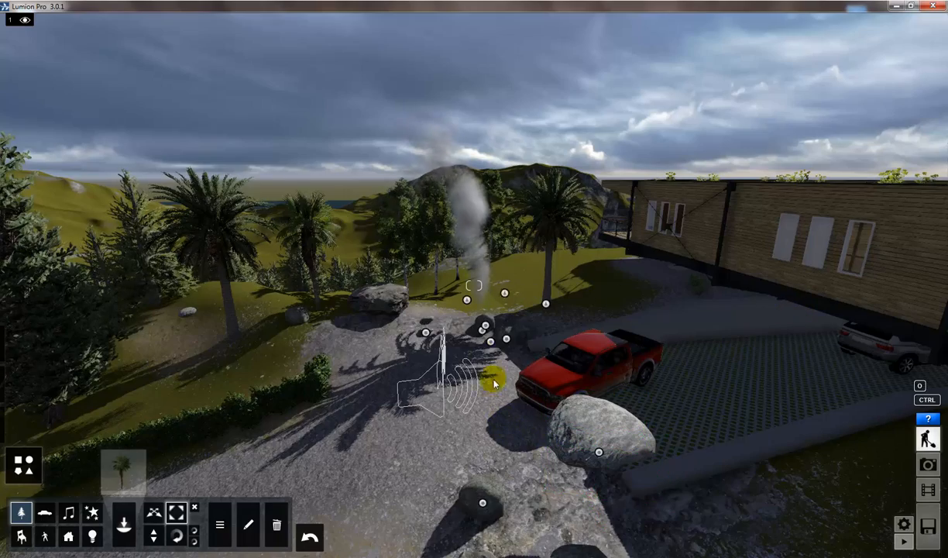
pyautogui.moveTo(533, 291); pyautogui.dragTo(626, 260)
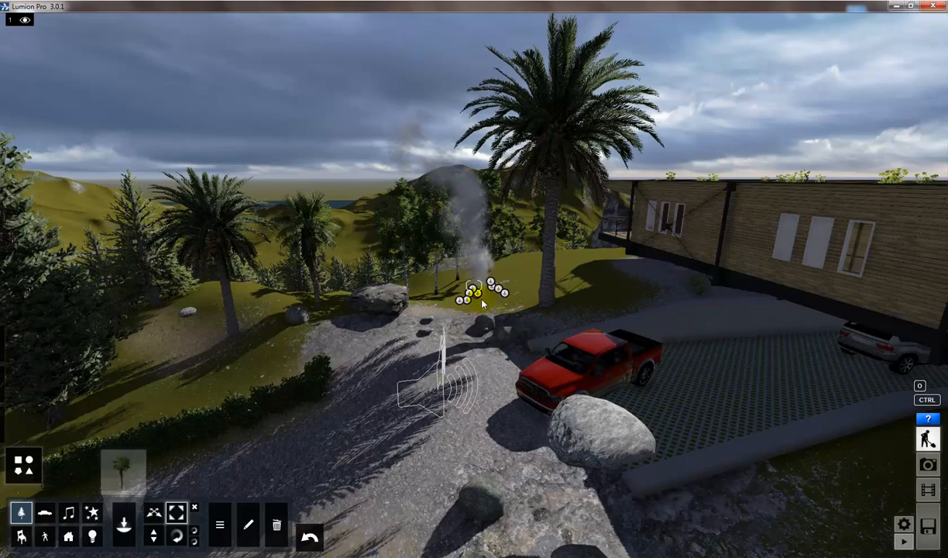
pyautogui.click(483, 326)
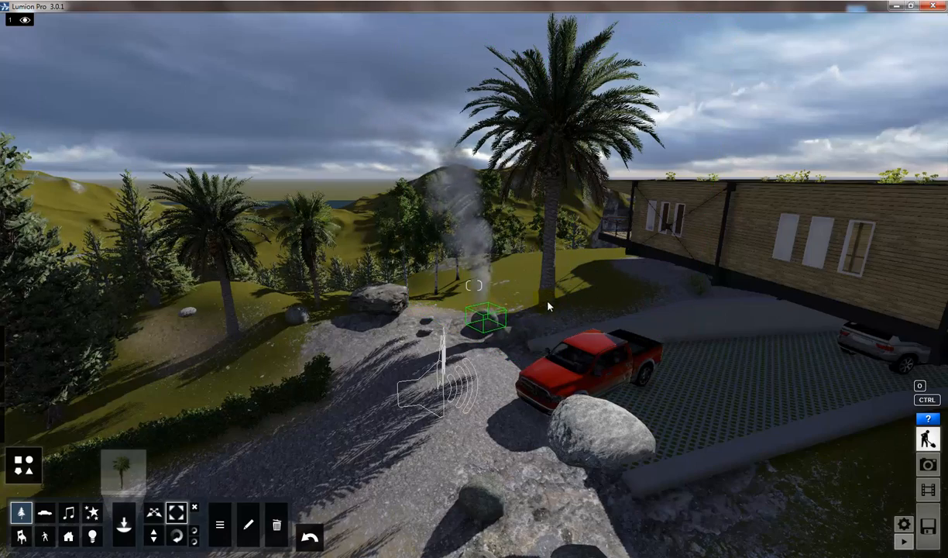
pyautogui.moveTo(681, 280); pyautogui.dragTo(681, 280)
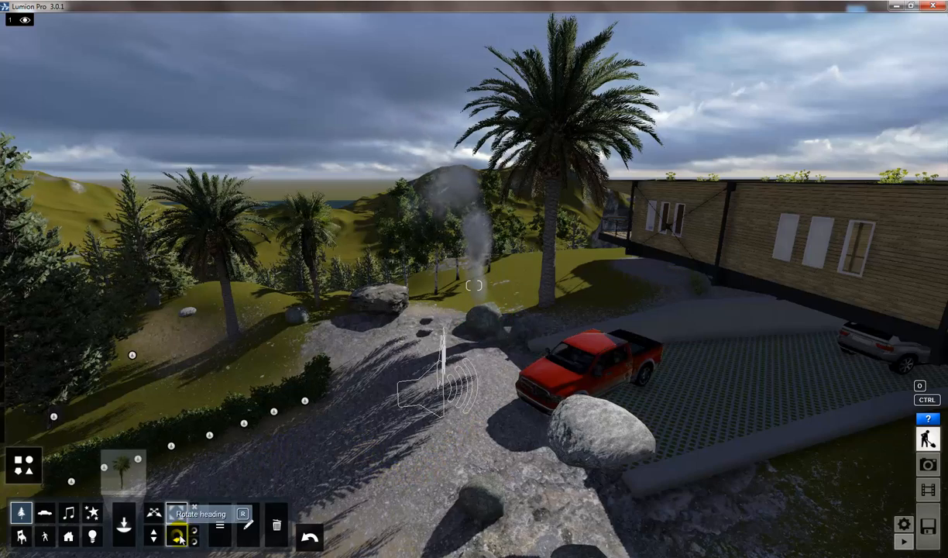
# Rotate the heading of the enlarged rock in front of the pickup and tilt it until it stands upright
pyautogui.click(178, 537)
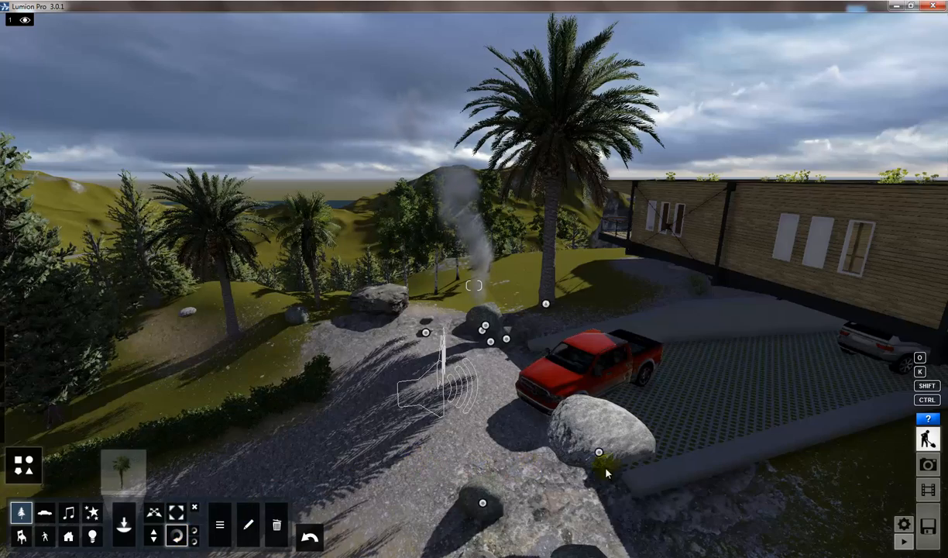
pyautogui.moveTo(612, 458)
pyautogui.mouseDown()
pyautogui.moveTo(662, 464)
pyautogui.moveTo(646, 375)
pyautogui.moveTo(649, 514)
pyautogui.moveTo(663, 510)
pyautogui.moveTo(493, 450)
pyautogui.moveTo(496, 523)
pyautogui.moveTo(671, 370)
pyautogui.moveTo(689, 461)
pyautogui.moveTo(631, 520)
pyautogui.moveTo(511, 505)
pyautogui.mouseUp()
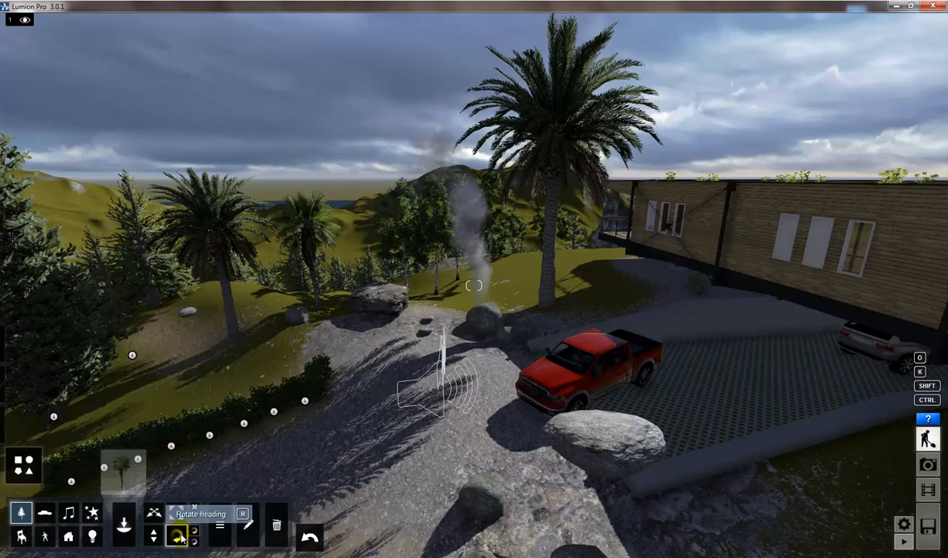
pyautogui.moveTo(577, 432); pyautogui.dragTo(583, 492)
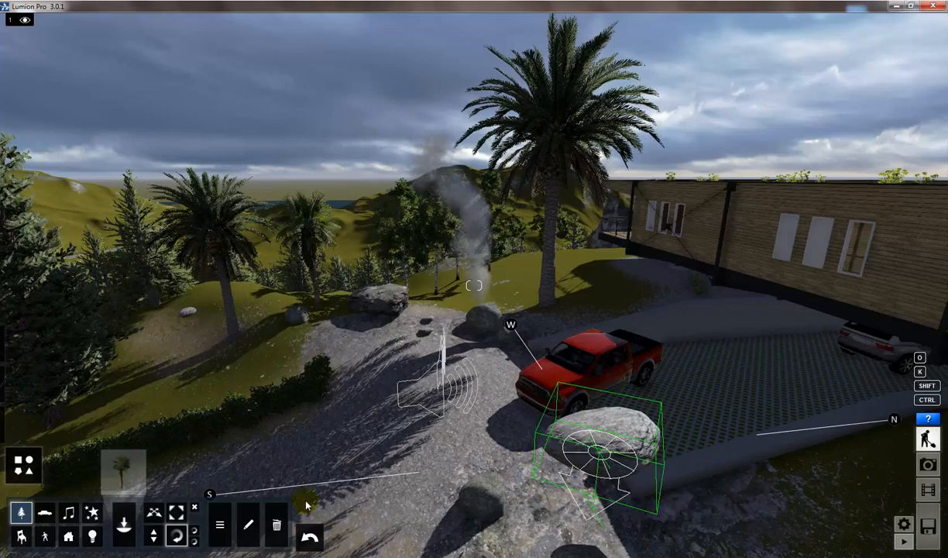
pyautogui.moveTo(600, 445); pyautogui.dragTo(574, 372)
pyautogui.click(193, 541)
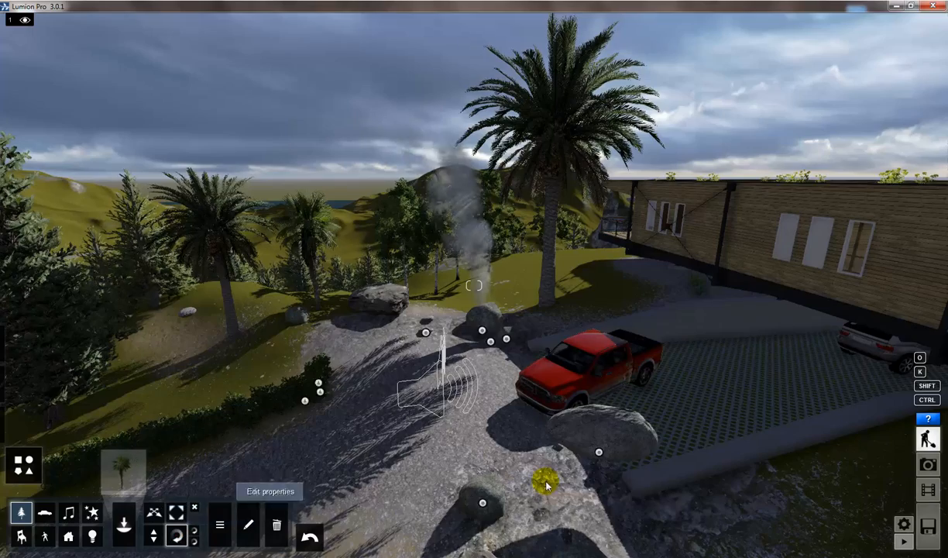
pyautogui.moveTo(598, 451); pyautogui.dragTo(683, 431)
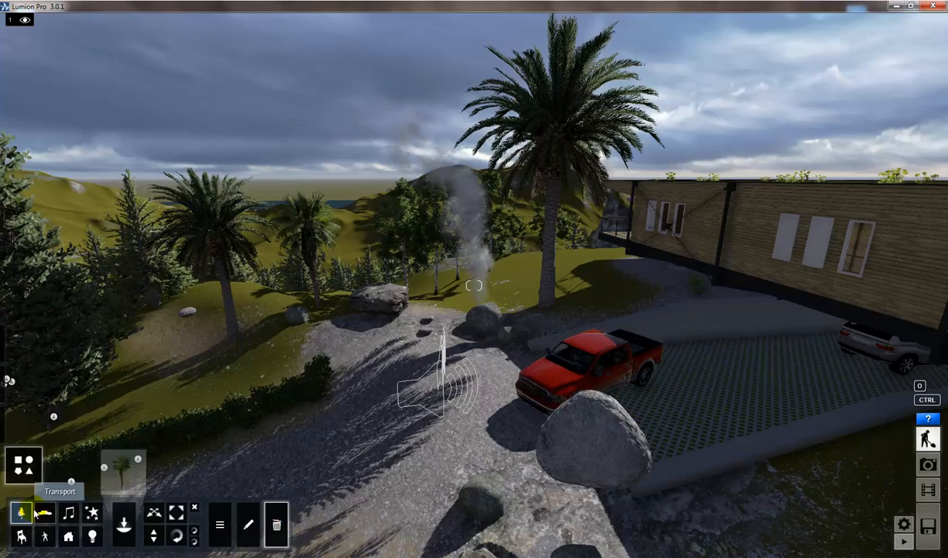
# Delete the large rock in front of the pickup, undo that deletion, delete it again, and delete the two large palms on the grass
pyautogui.click(598, 456)
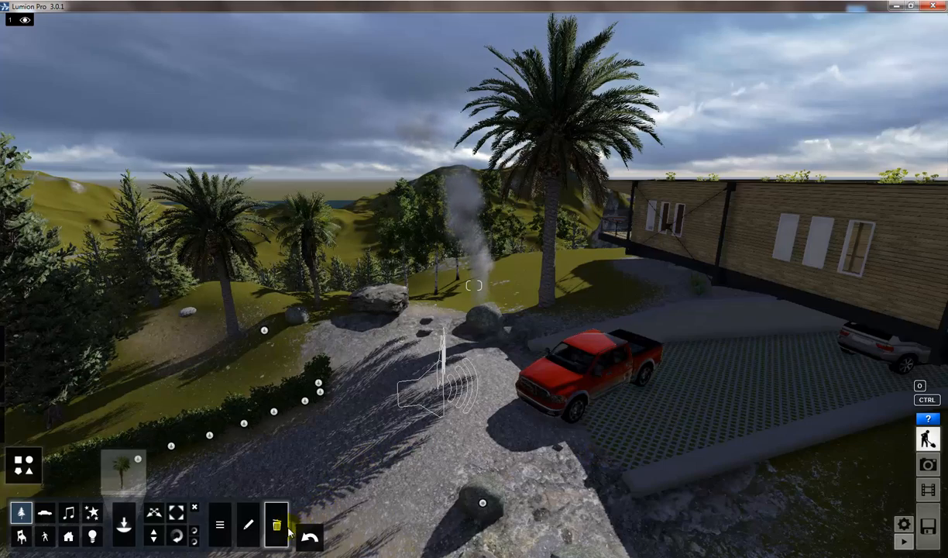
pyautogui.click(310, 540)
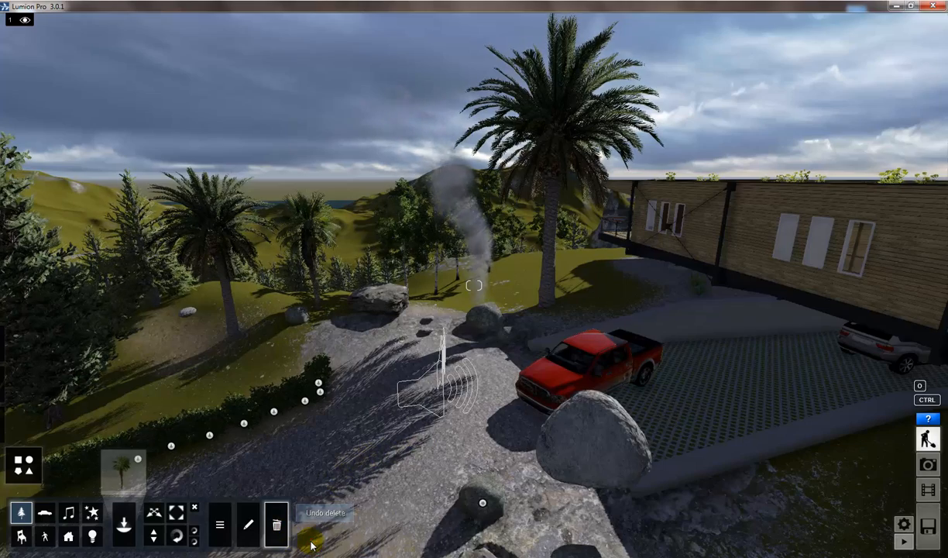
pyautogui.click(600, 454)
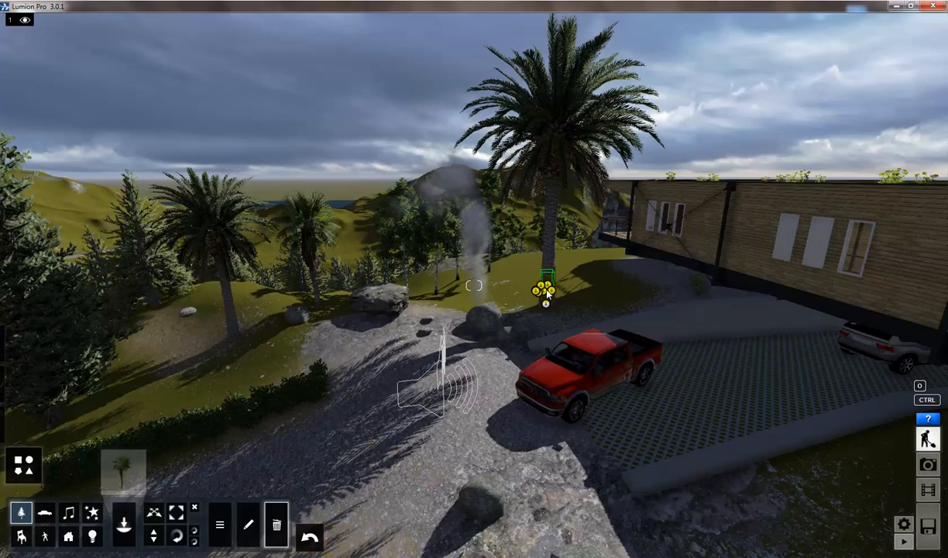
pyautogui.click(547, 308)
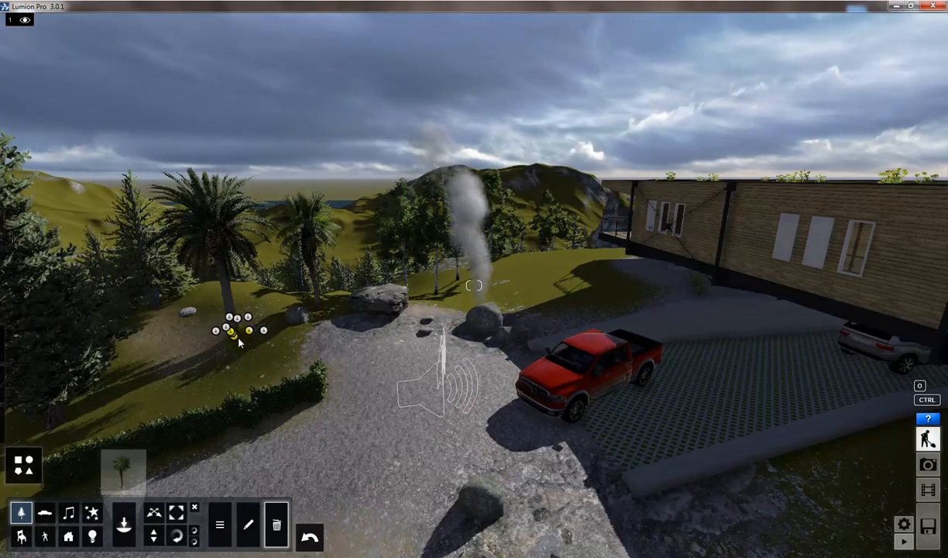
pyautogui.click(235, 328)
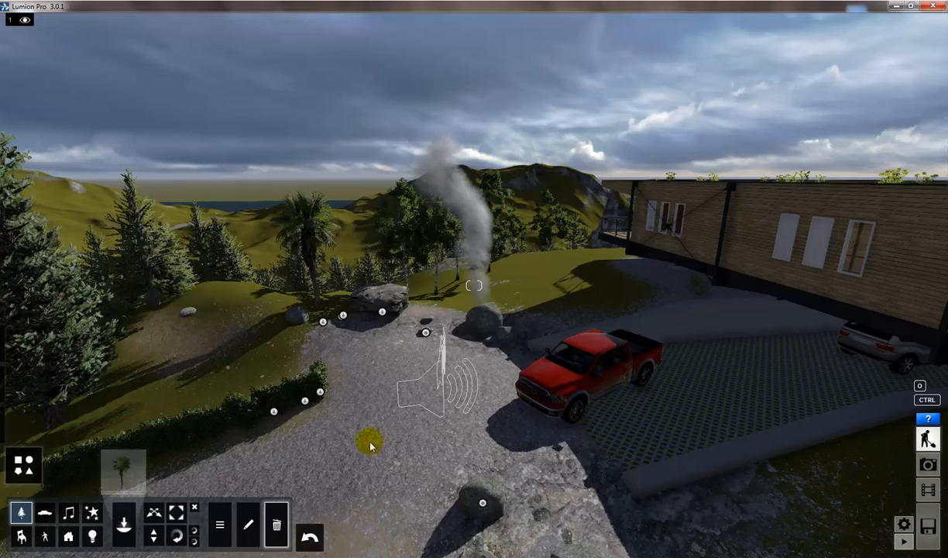
# Inspect the position properties of the foreground boulder and the small rock near the smoke, and clear the selection
pyautogui.click(254, 524)
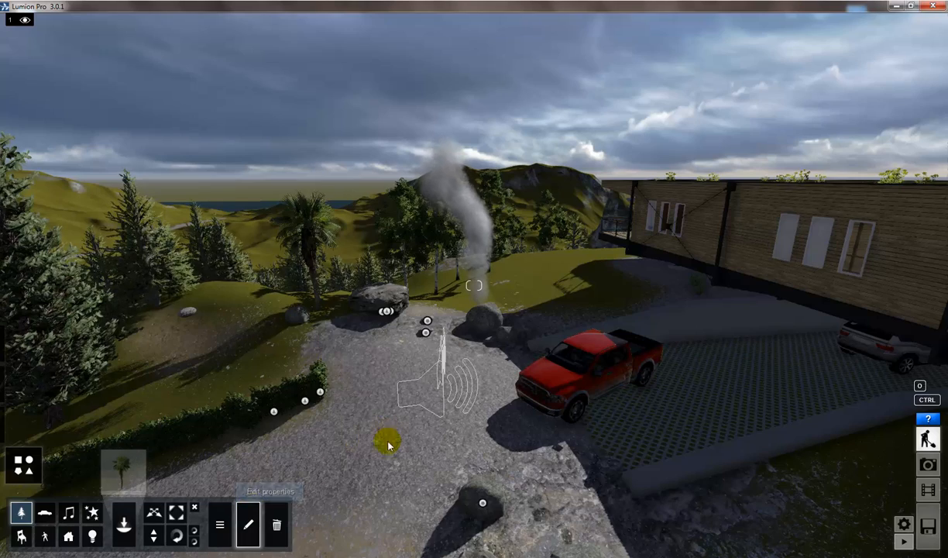
pyautogui.click(485, 506)
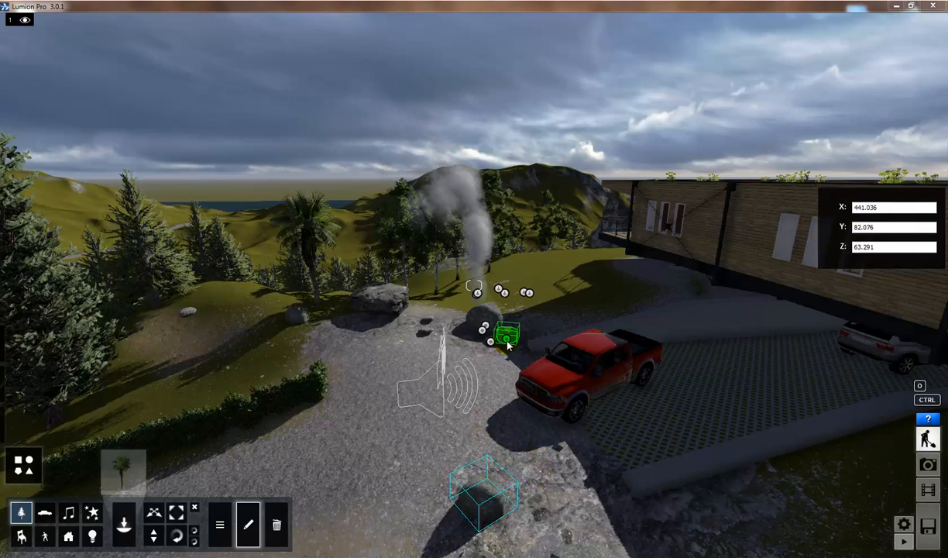
pyautogui.click(507, 343)
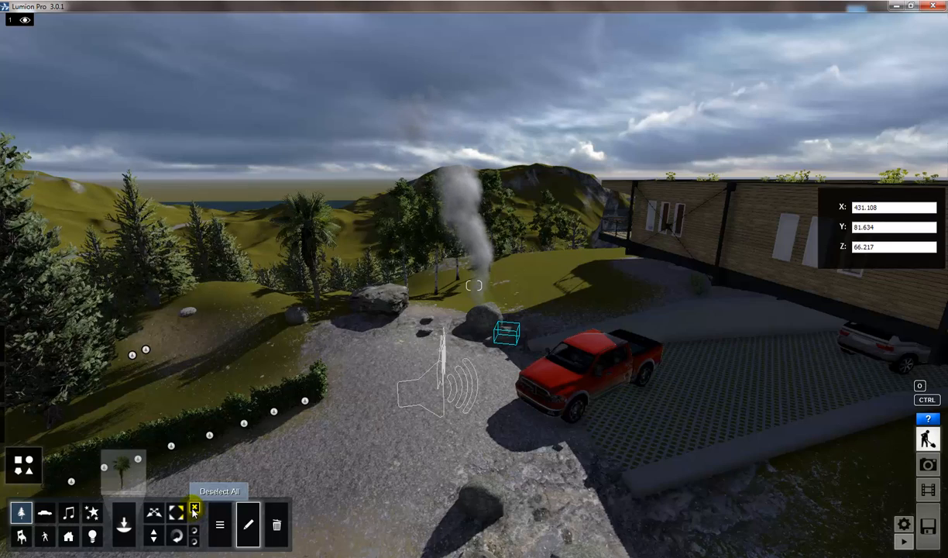
pyautogui.click(194, 510)
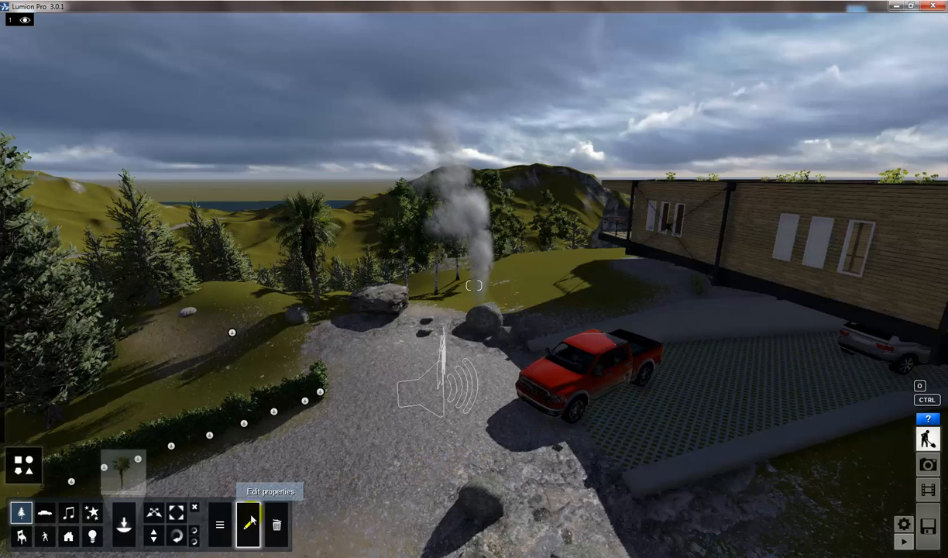
# Change the red pickup's vehicle color to a pale cream and deselect the vehicle
pyautogui.click(45, 512)
pyautogui.click(582, 397)
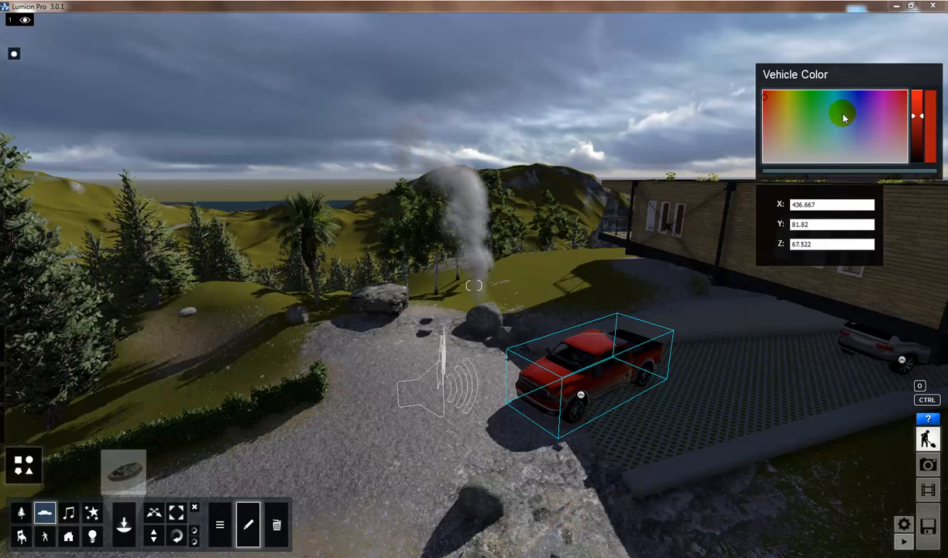
pyautogui.moveTo(847, 134)
pyautogui.mouseDown()
pyautogui.moveTo(812, 143)
pyautogui.moveTo(806, 106)
pyautogui.moveTo(798, 106)
pyautogui.moveTo(777, 137)
pyautogui.moveTo(791, 146)
pyautogui.mouseUp()
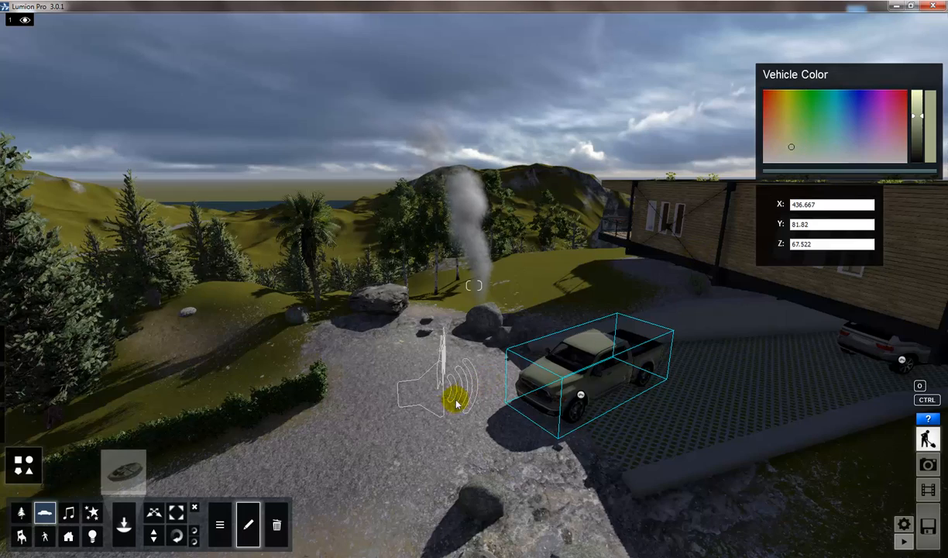
pyautogui.click(194, 508)
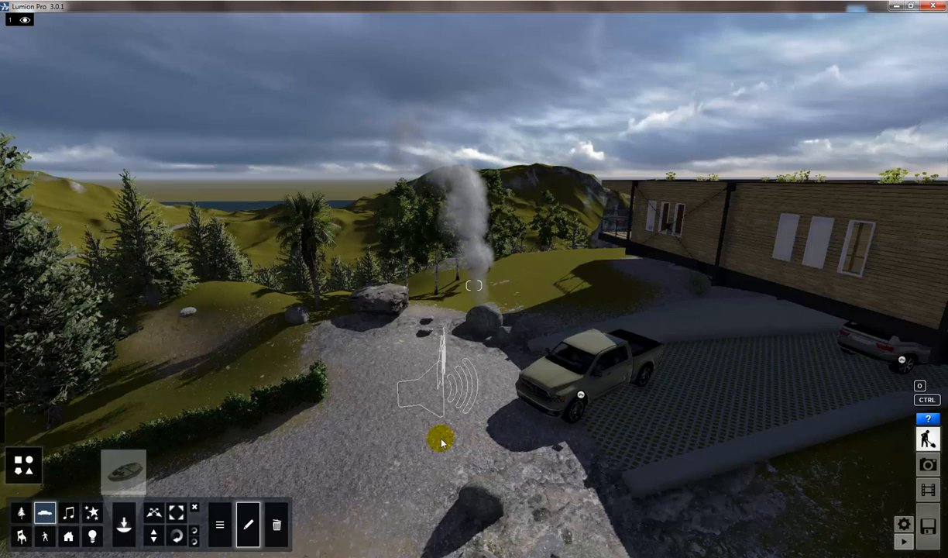
# Apply Select All Similar to the pickup from its selection options
pyautogui.click(220, 526)
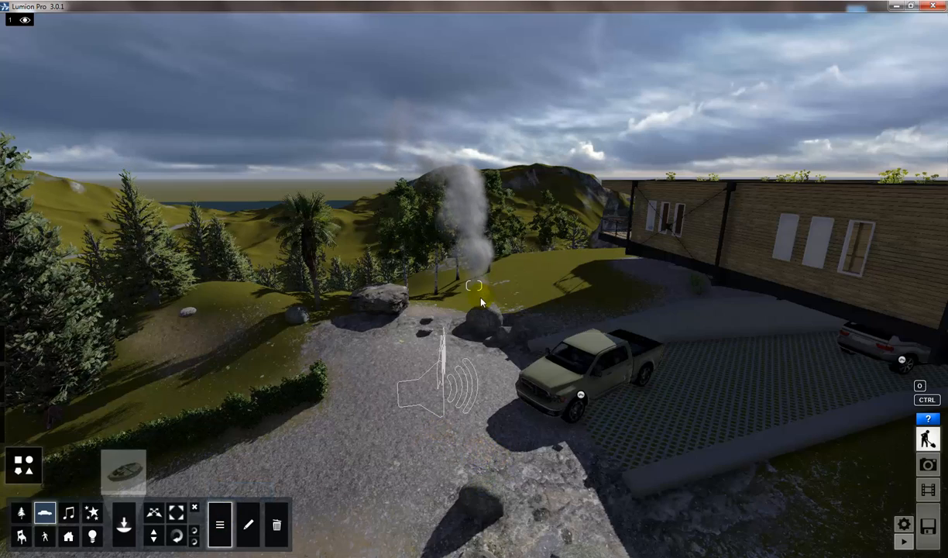
pyautogui.click(581, 395)
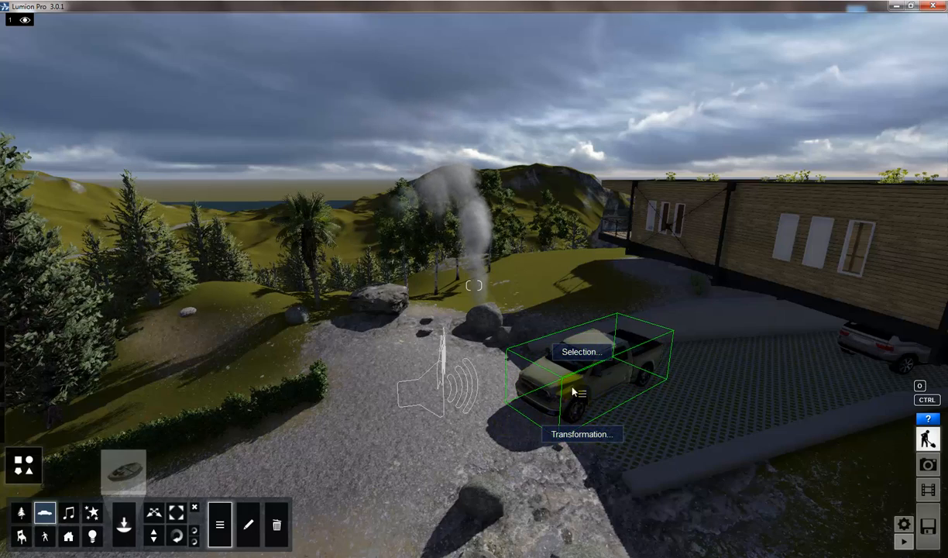
pyautogui.click(580, 352)
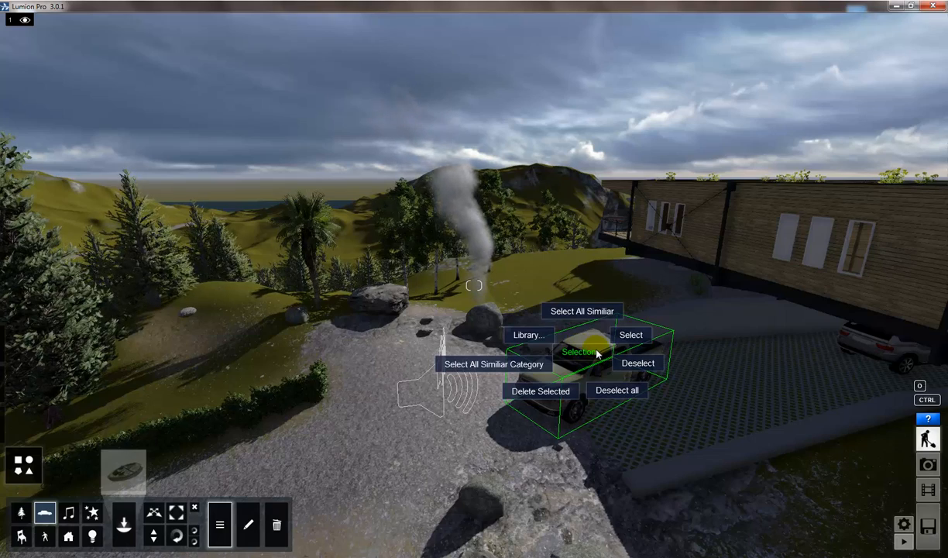
pyautogui.click(578, 311)
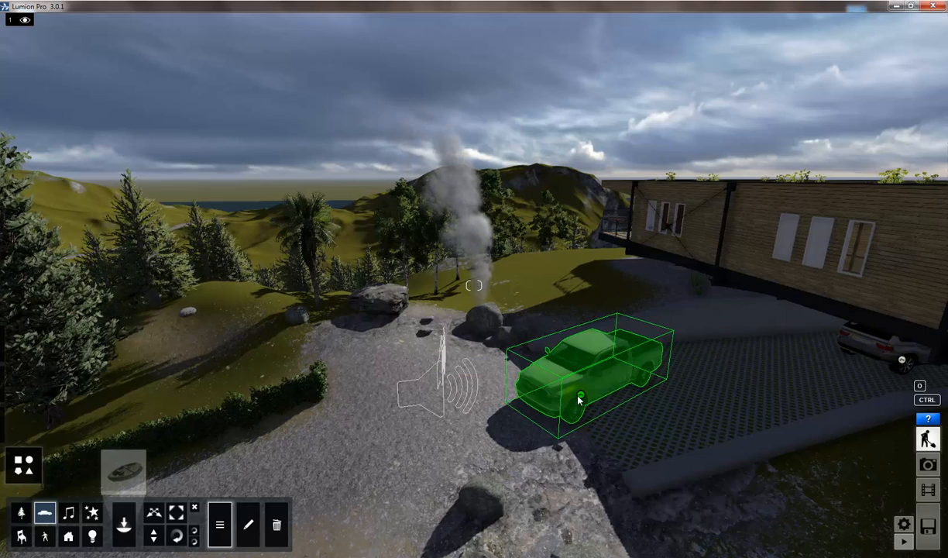
# Examine the pickup's selection options and its transformation options, including Place on ground, and close them
pyautogui.click(578, 396)
pyautogui.click(582, 356)
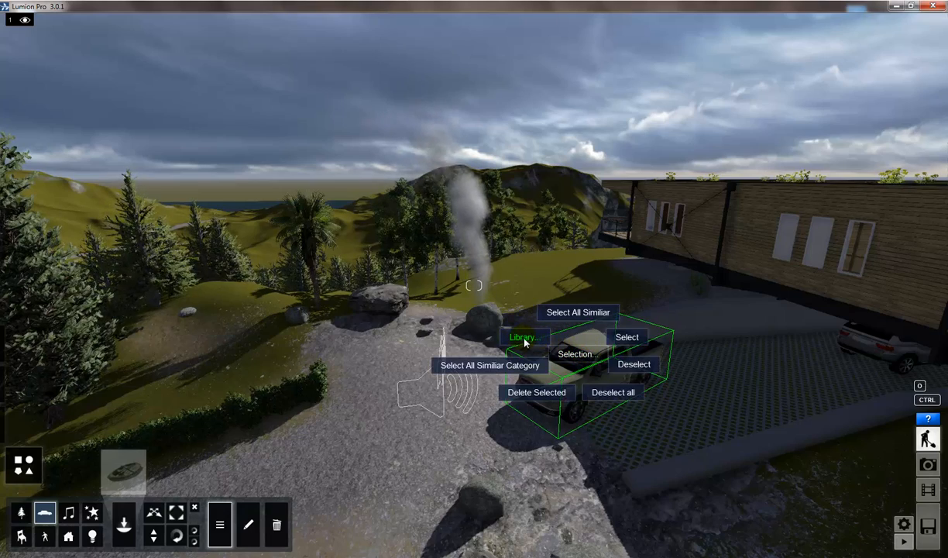
pyautogui.click(480, 371)
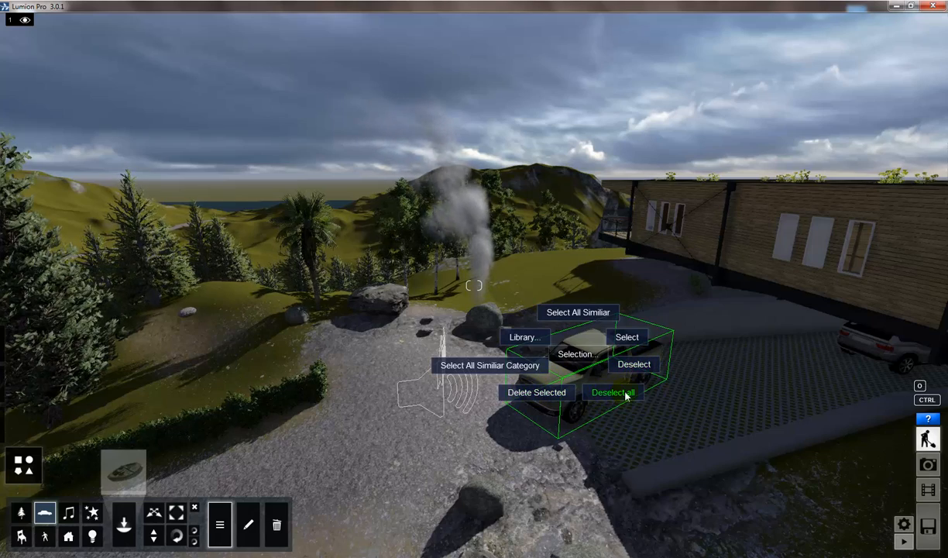
pyautogui.click(585, 358)
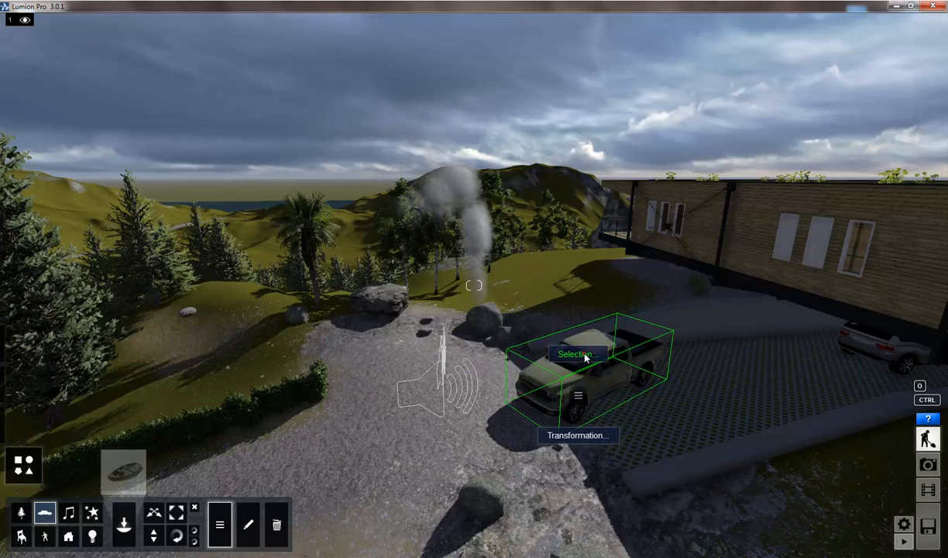
pyautogui.click(571, 441)
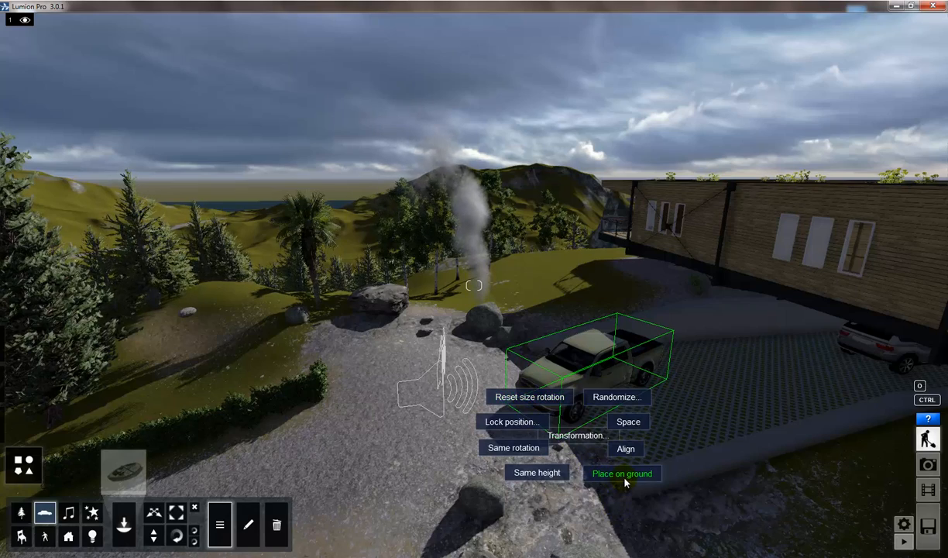
pyautogui.click(494, 436)
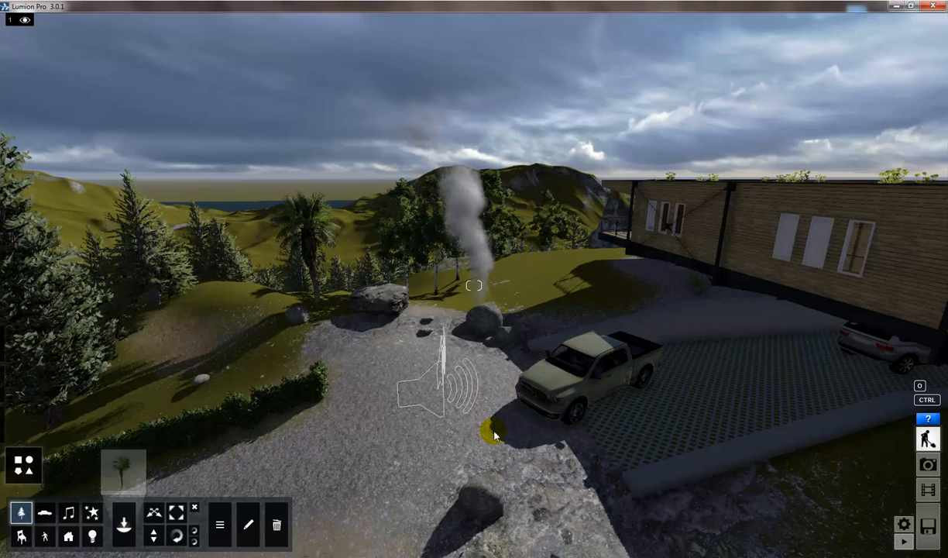